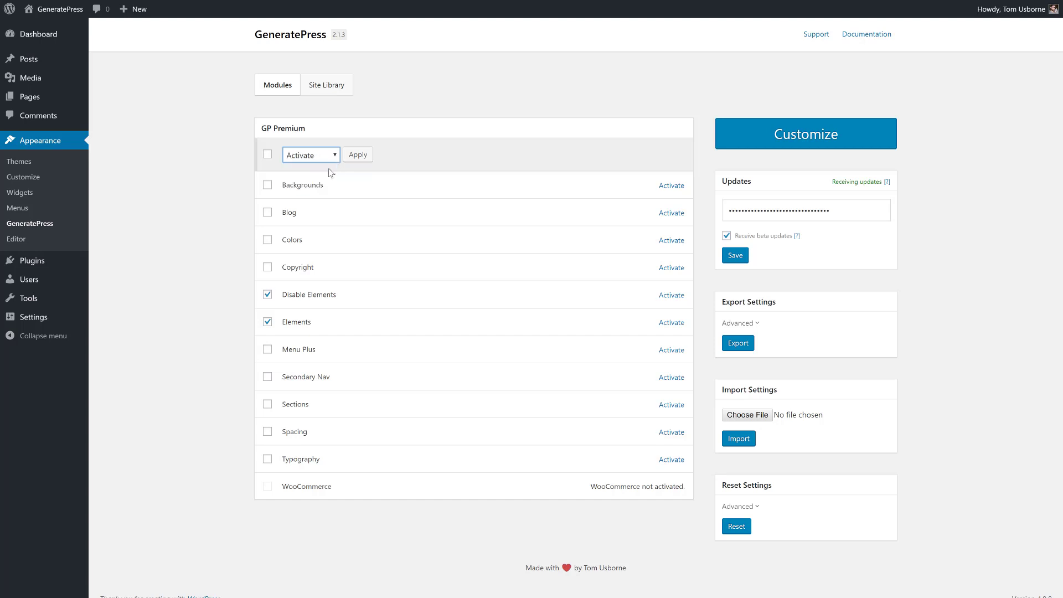
Activate the Disable Elements and Elements modules, and add a new element of type Layout.
left_click(356, 157)
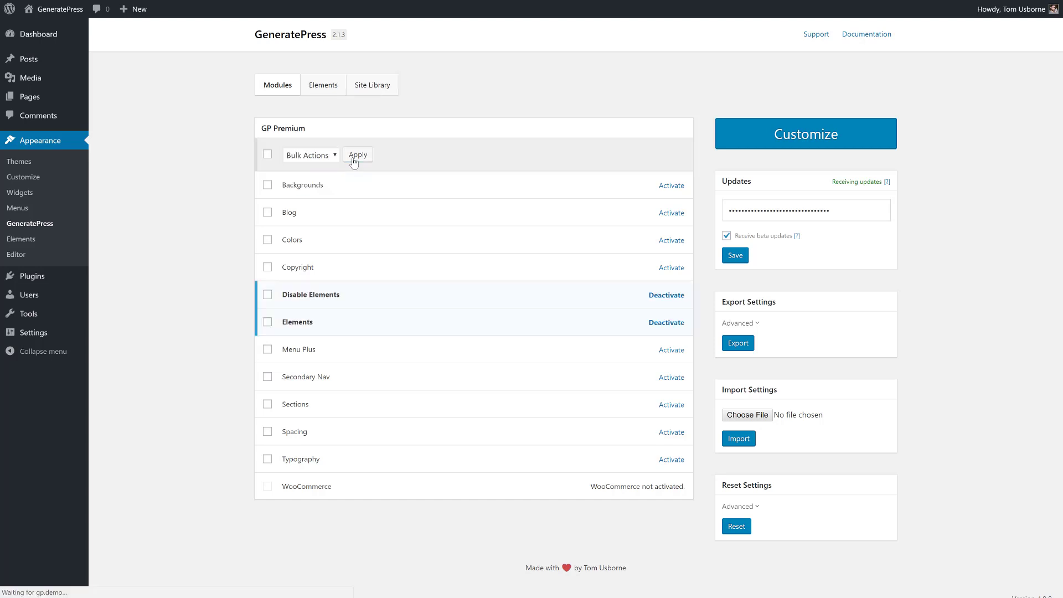
left_click(49, 241)
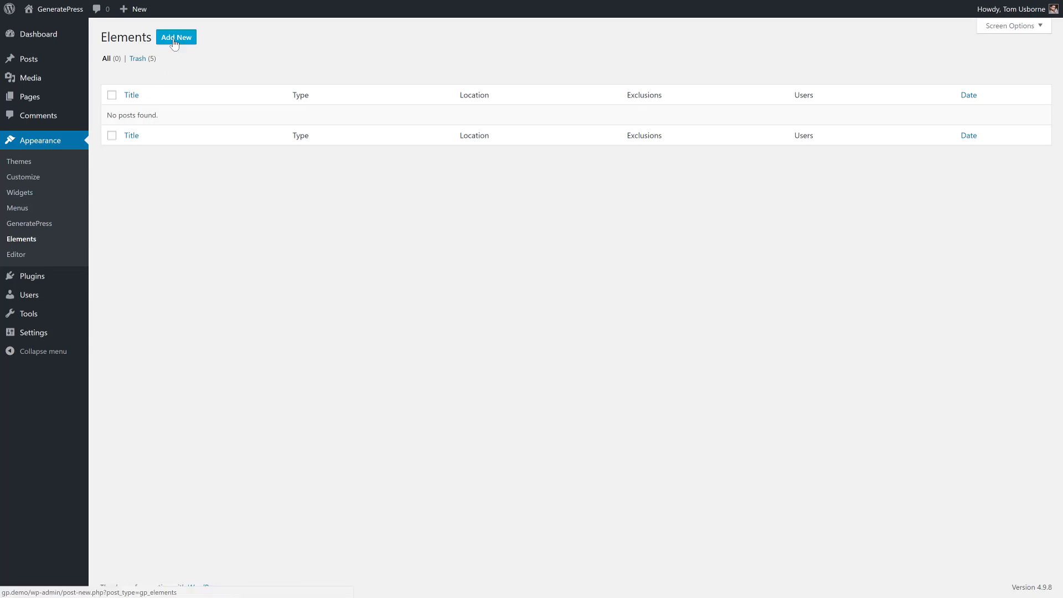
left_click(174, 44)
left_click(480, 162)
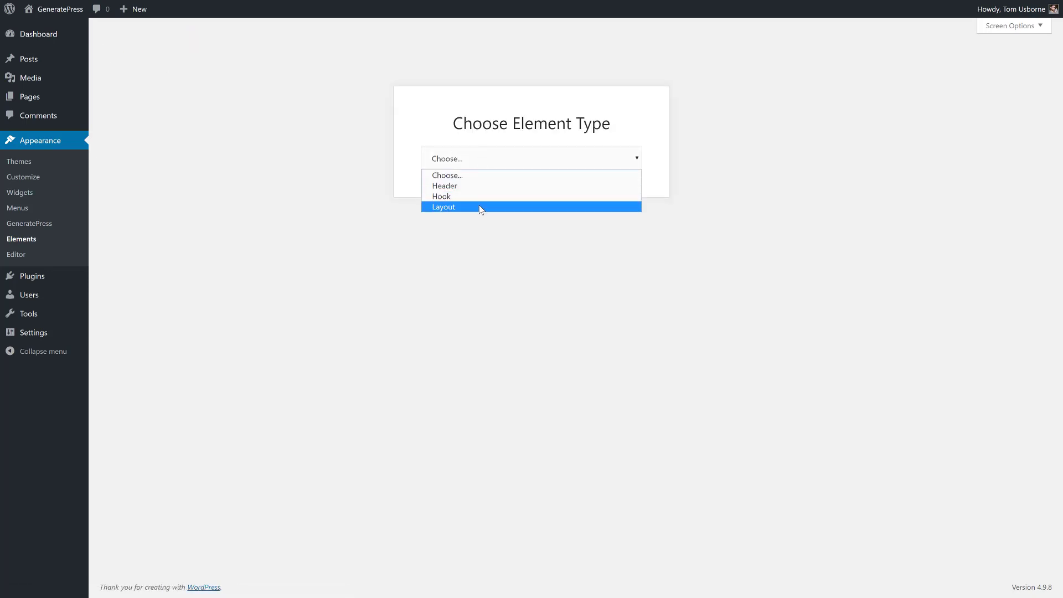
left_click(479, 207)
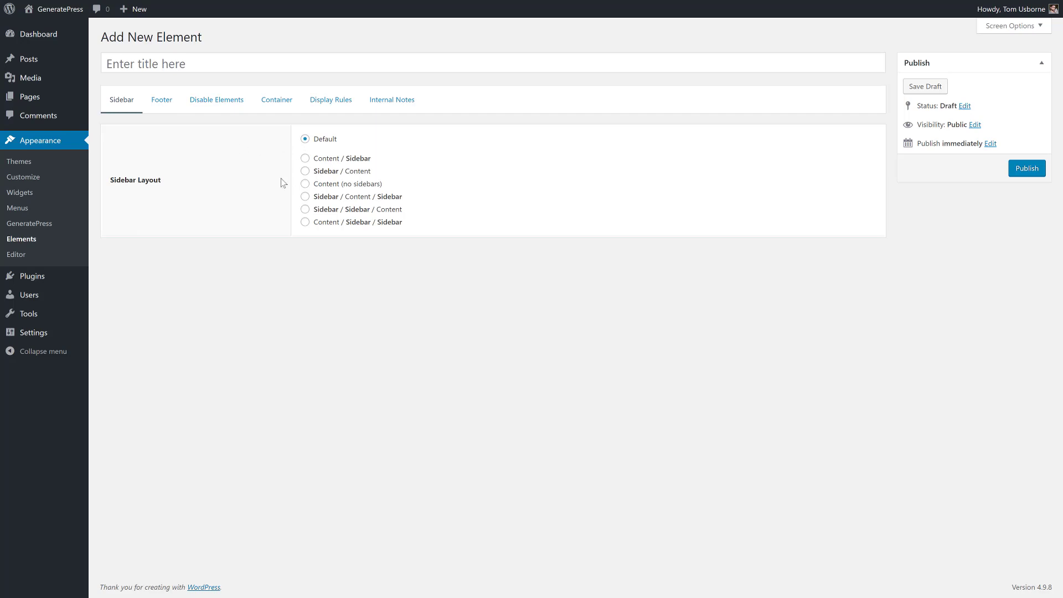
Review the footer, disable elements and container options available for the new layout element.
left_click(166, 111)
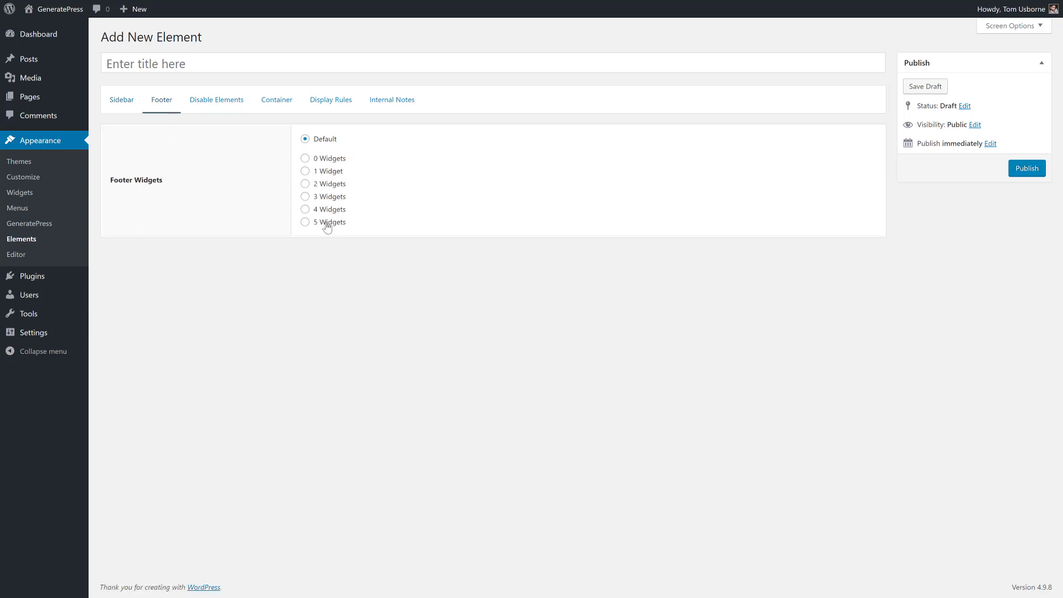
left_click(223, 113)
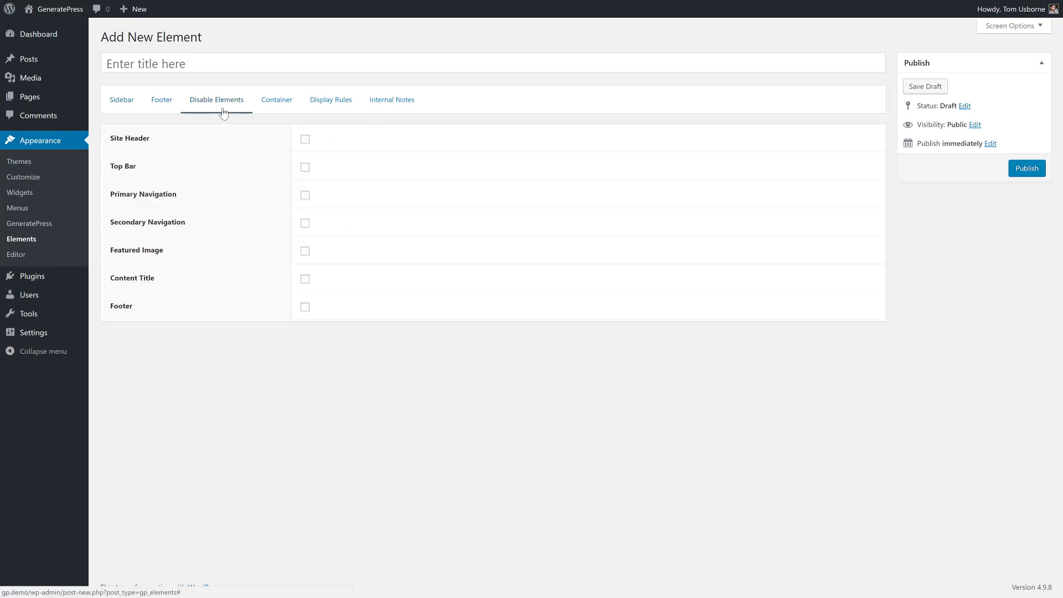
left_click(266, 111)
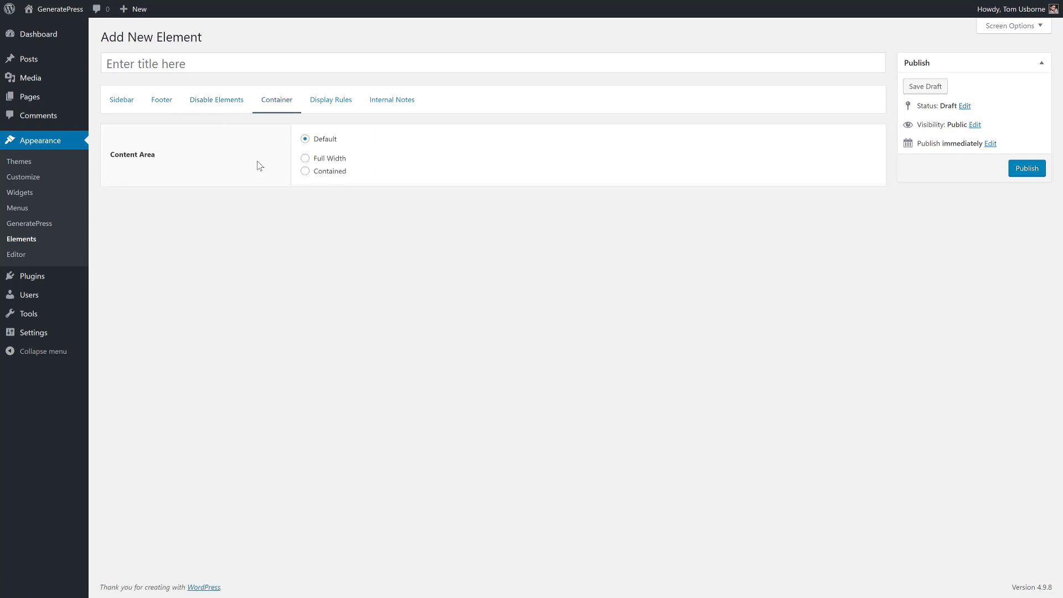
left_click(123, 105)
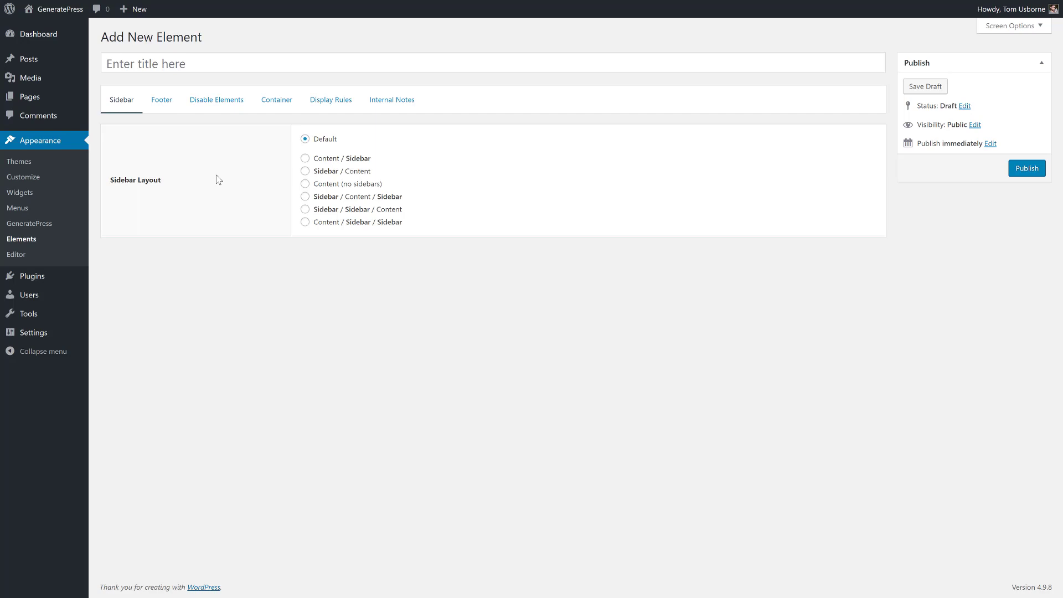
Title the element Category Layout and give it a Sidebar / Content layout with 2 footer widgets.
left_click(181, 69)
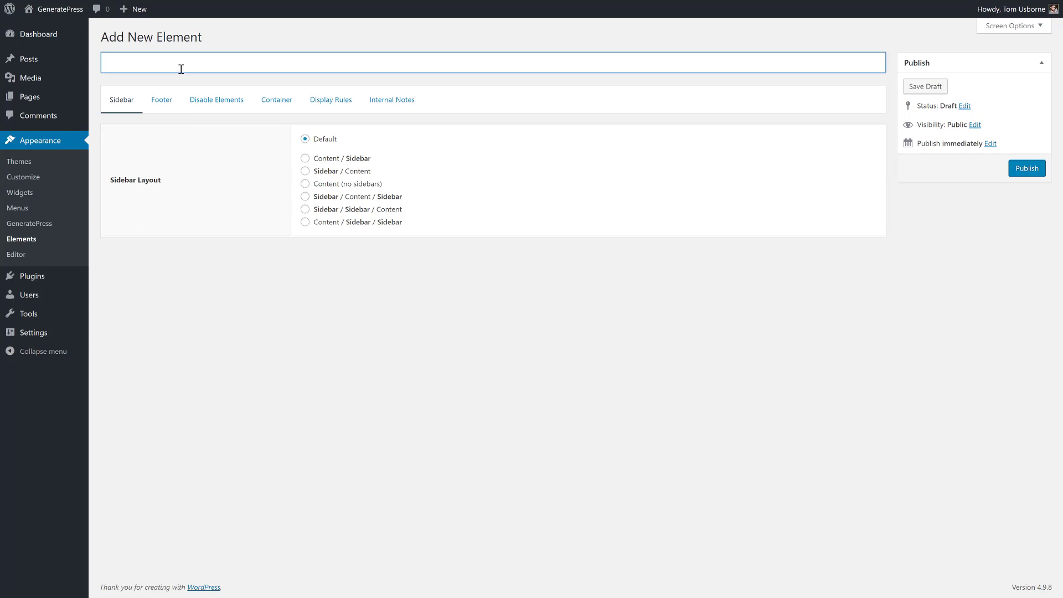
type("Category Layout")
left_click(187, 159)
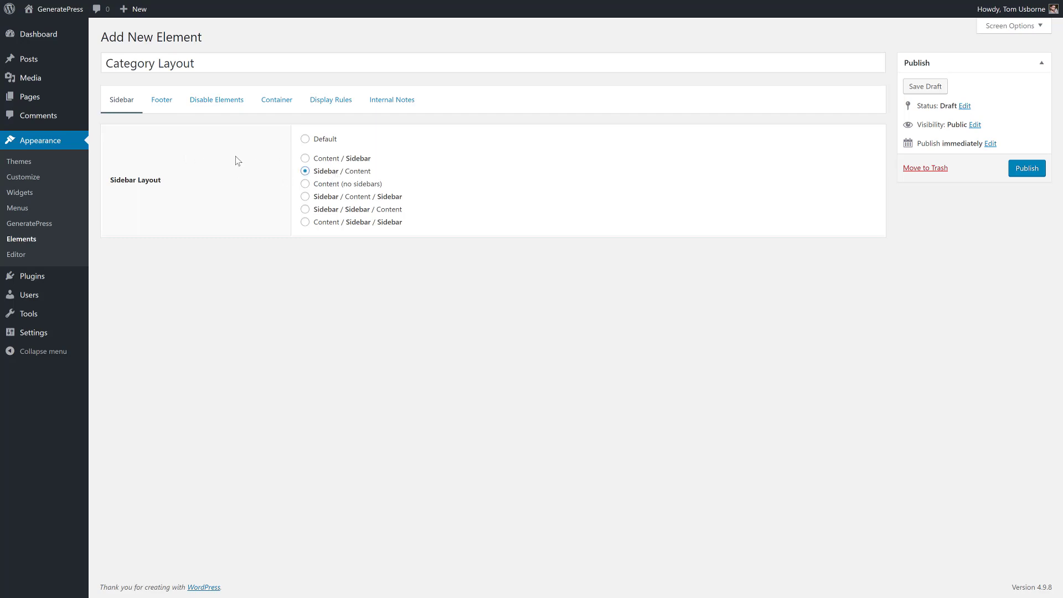
left_click(159, 104)
left_click(326, 185)
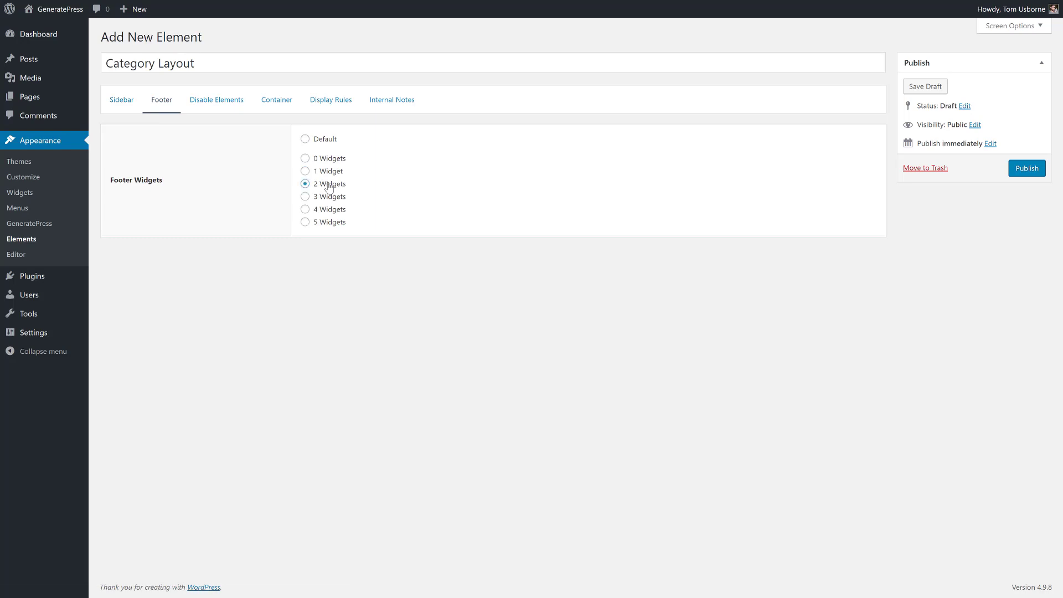
Set the layout's location rule to Post Category Archive for Test Category and publish the element.
left_click(331, 106)
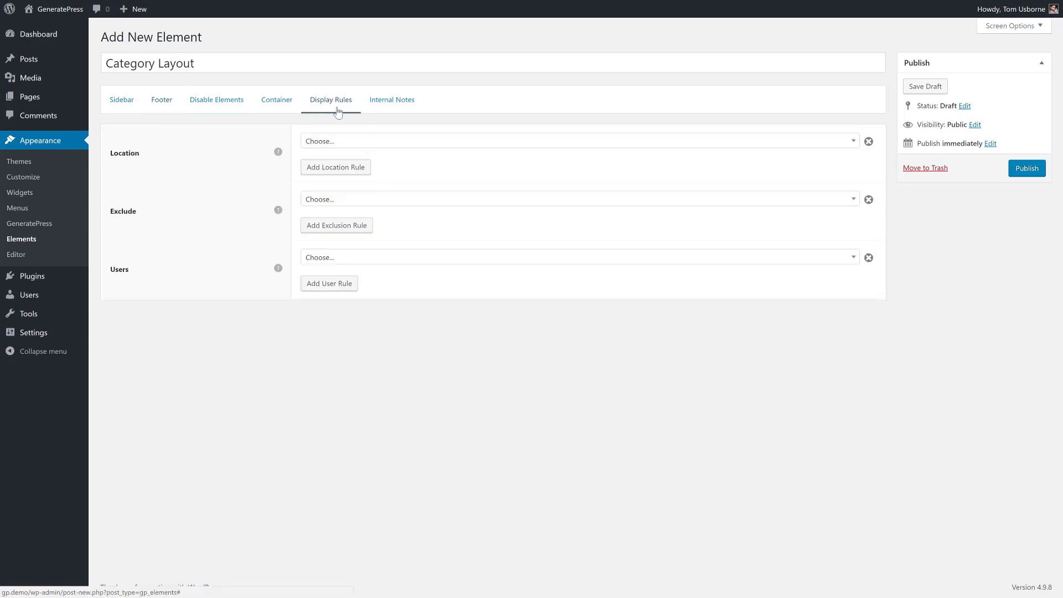
left_click(393, 145)
scroll(402, 222, "down", 4)
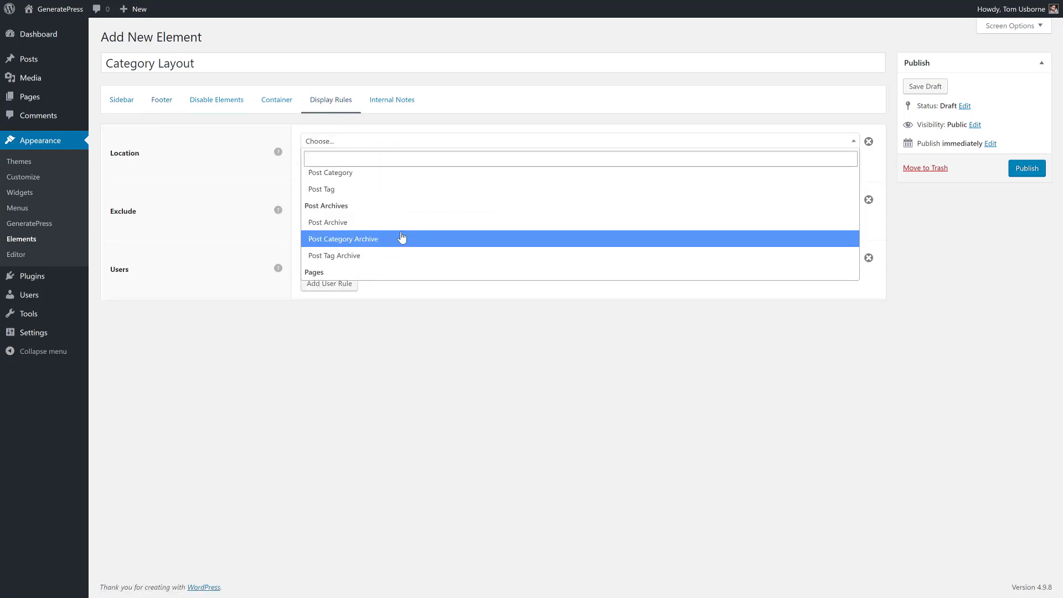
left_click(401, 239)
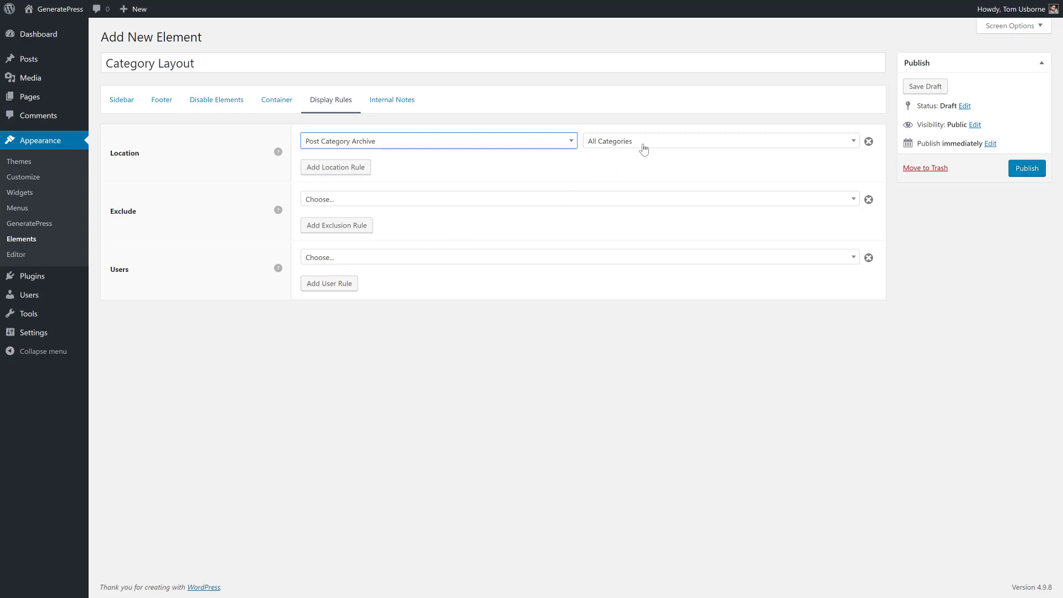
left_click(639, 146)
scroll(647, 208, "down", 3)
left_click(629, 254)
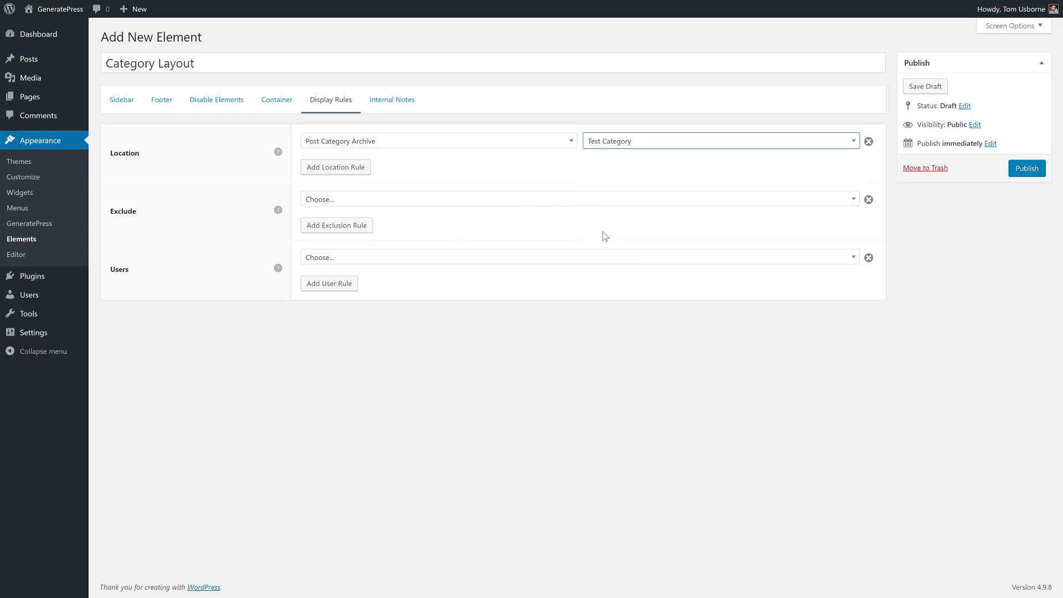
left_click(1028, 171)
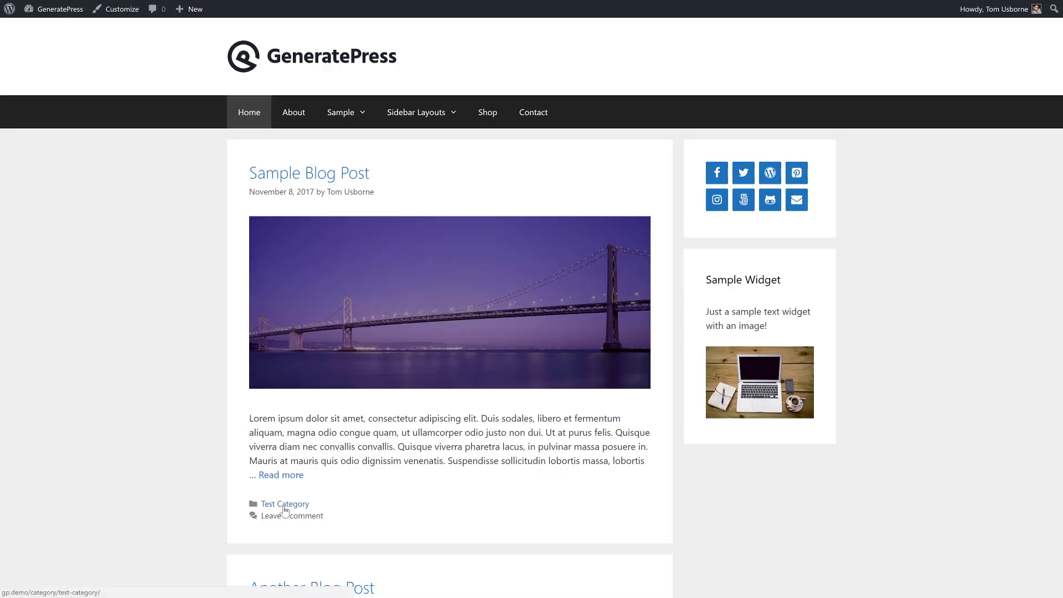
View the Test Category archive on the site and check its sidebar and footer widgets.
left_click(285, 503)
scroll(425, 341, "down", 15)
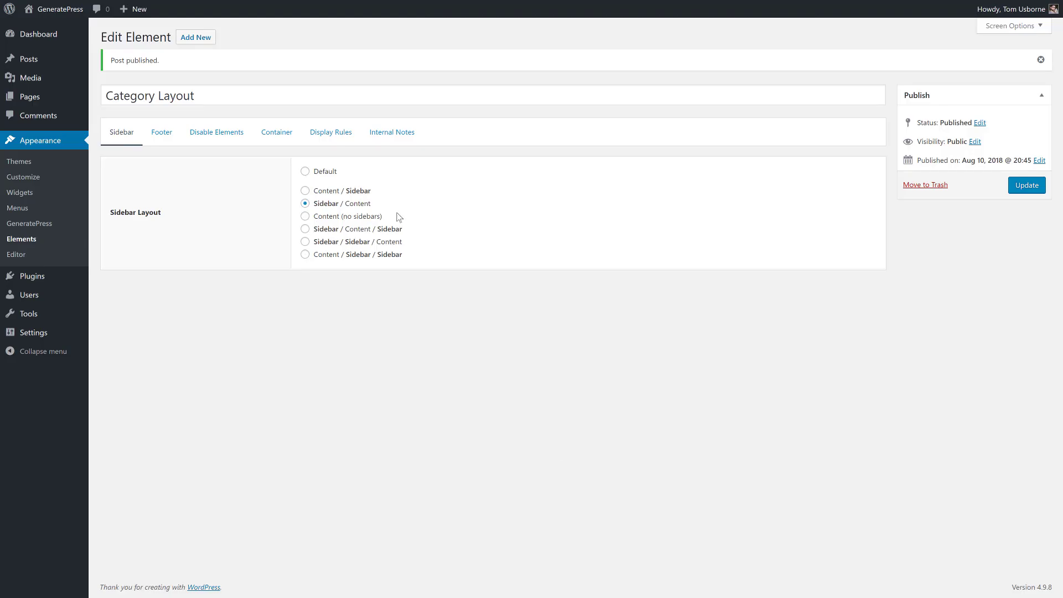
Review the display rules of the Category Layout element and the choices offered for user rules.
left_click(331, 131)
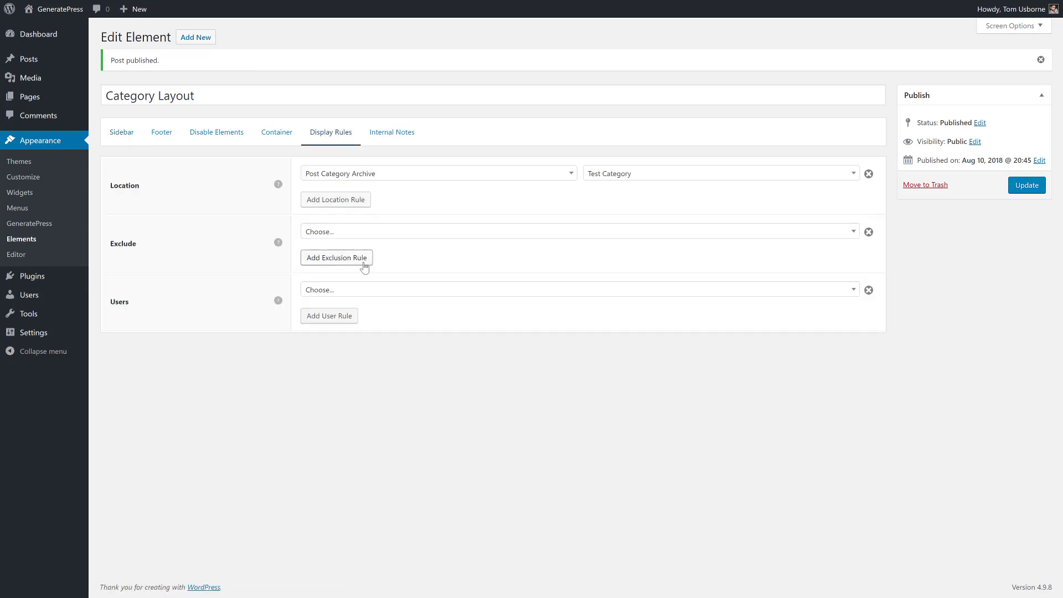
left_click(353, 289)
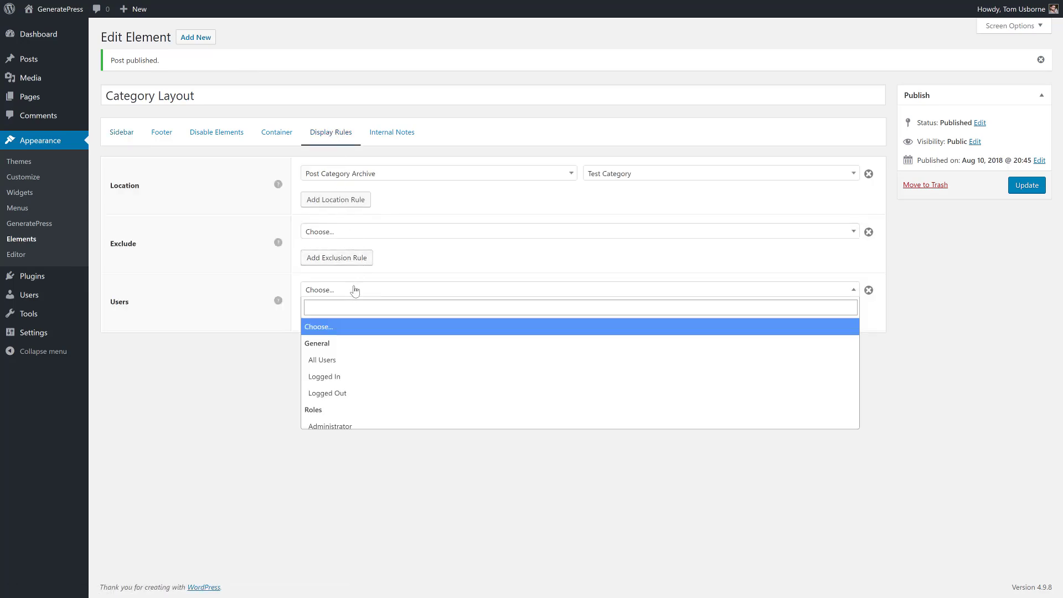
left_click(354, 290)
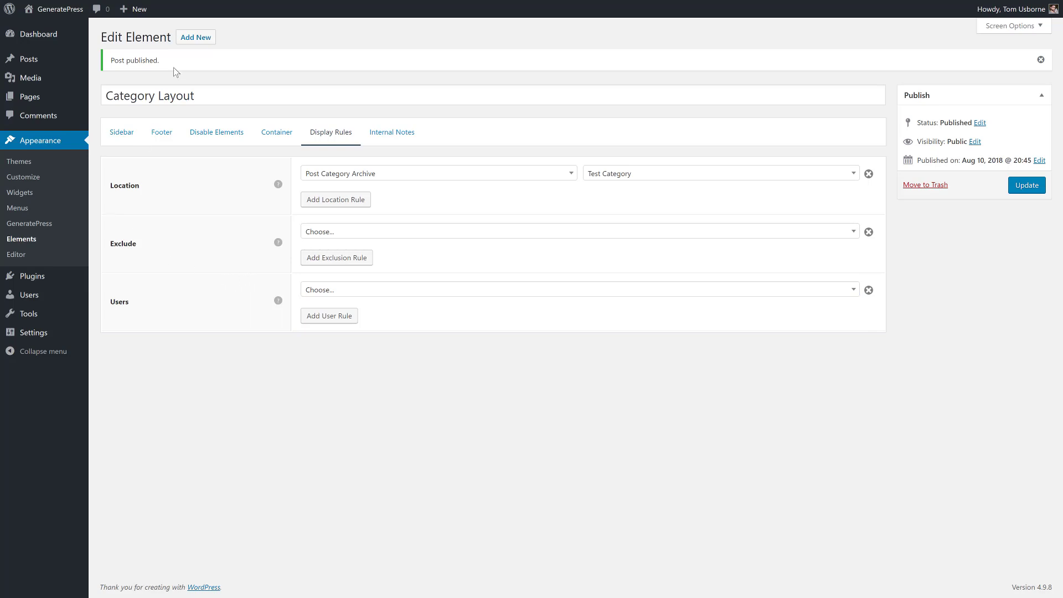
Add another Layout element titled Page Builder Layout and set its sidebar layout to Content (no sidebars).
left_click(195, 37)
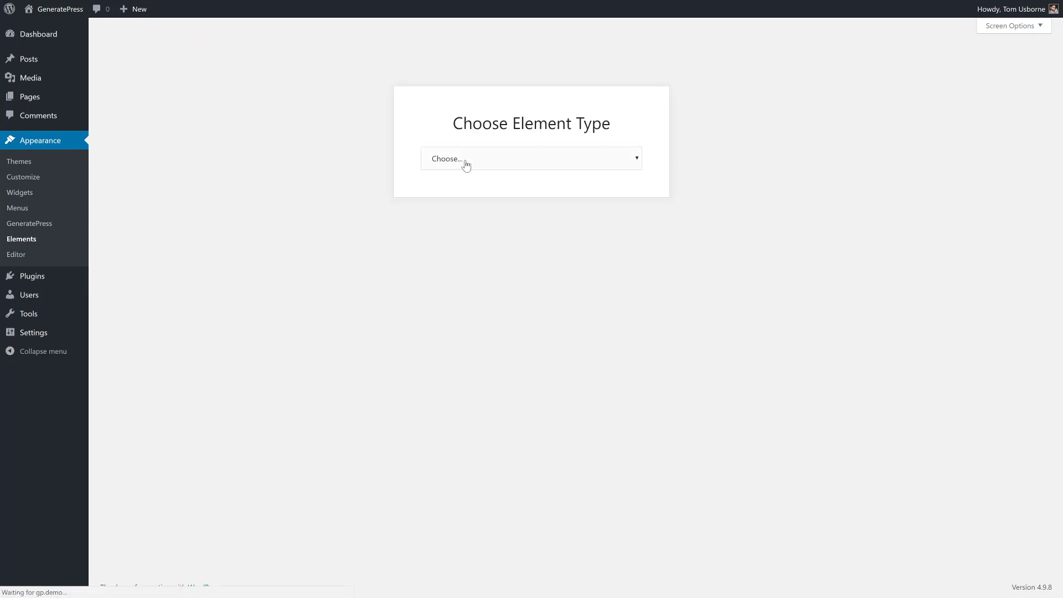
left_click(469, 162)
left_click(474, 207)
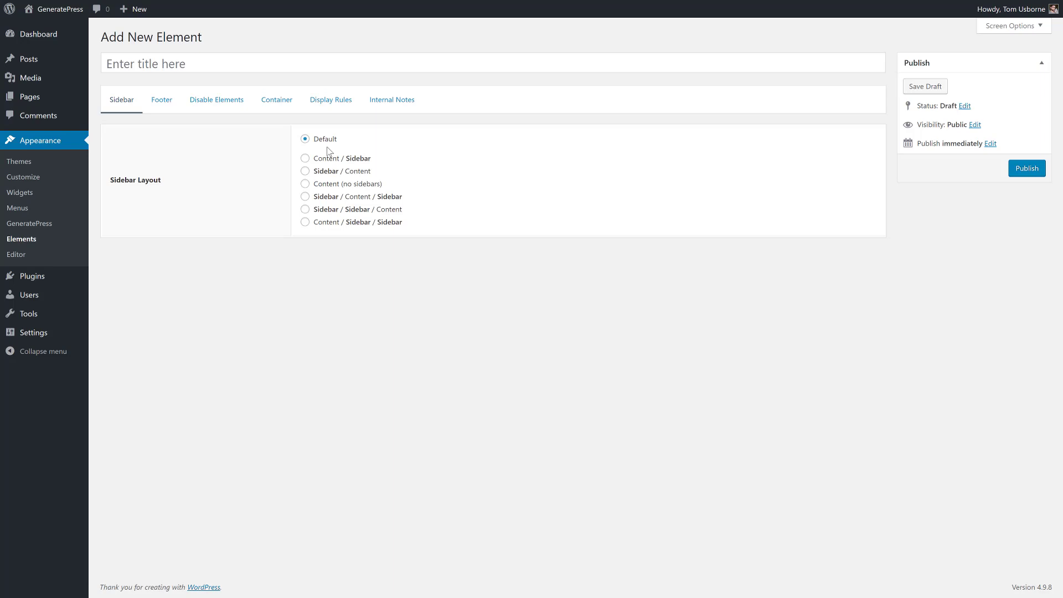
left_click(171, 60)
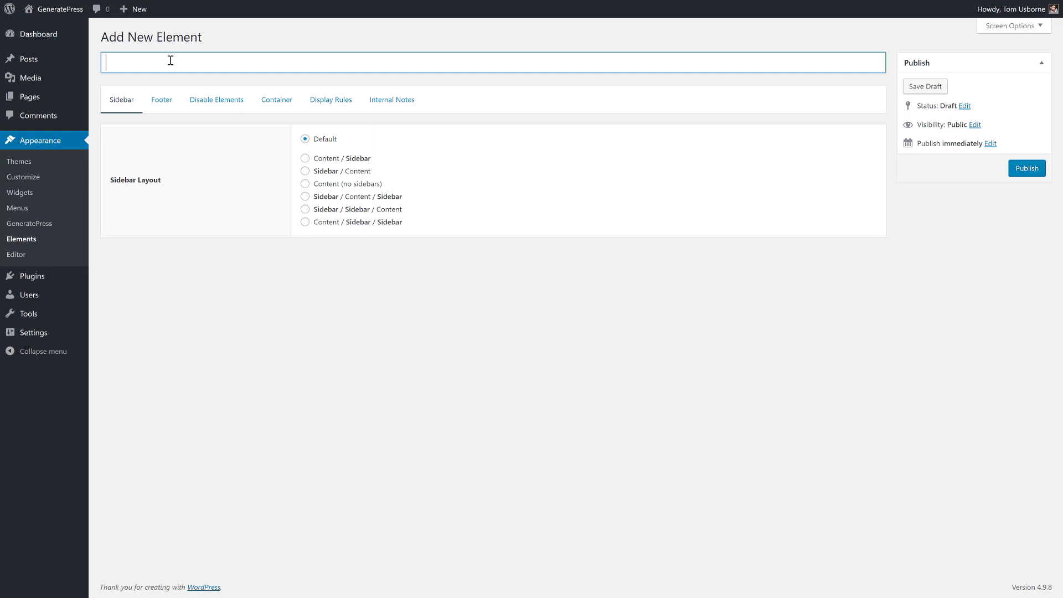
type("Page Builder Layout")
left_click(339, 183)
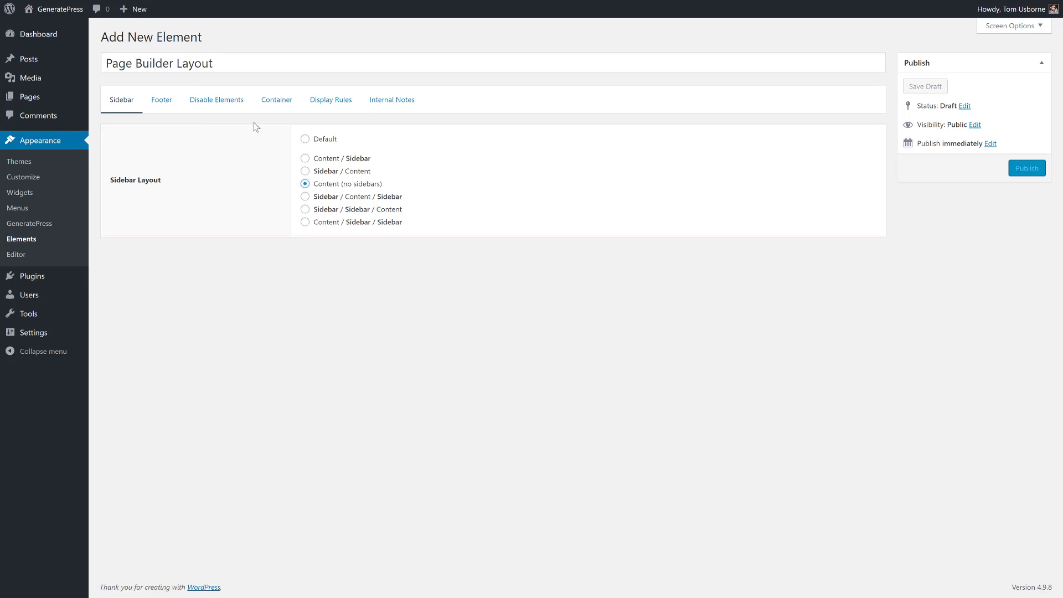
Disable the content title in the Page Builder Layout and set its content area to Full Width.
left_click(224, 103)
left_click(147, 279)
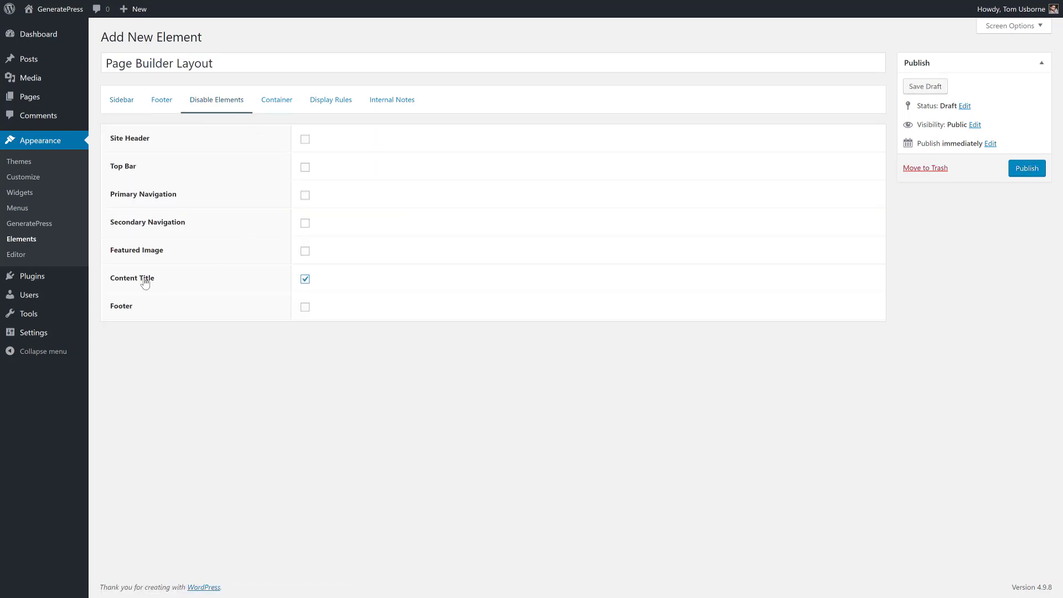
left_click(269, 103)
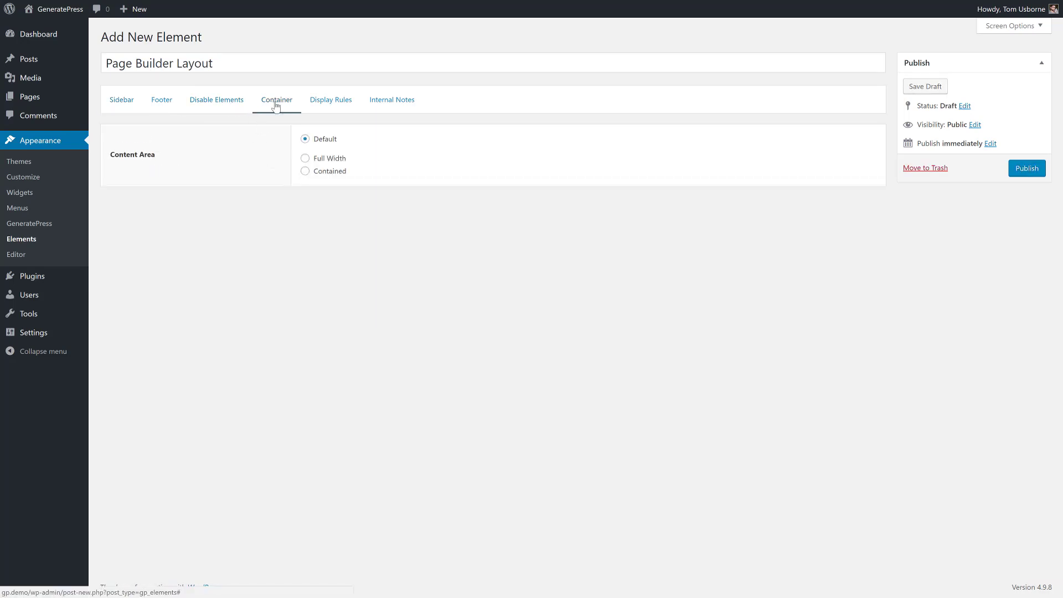
left_click(327, 159)
Set the Page Builder Layout's location rule to Page with All Pages.
left_click(326, 108)
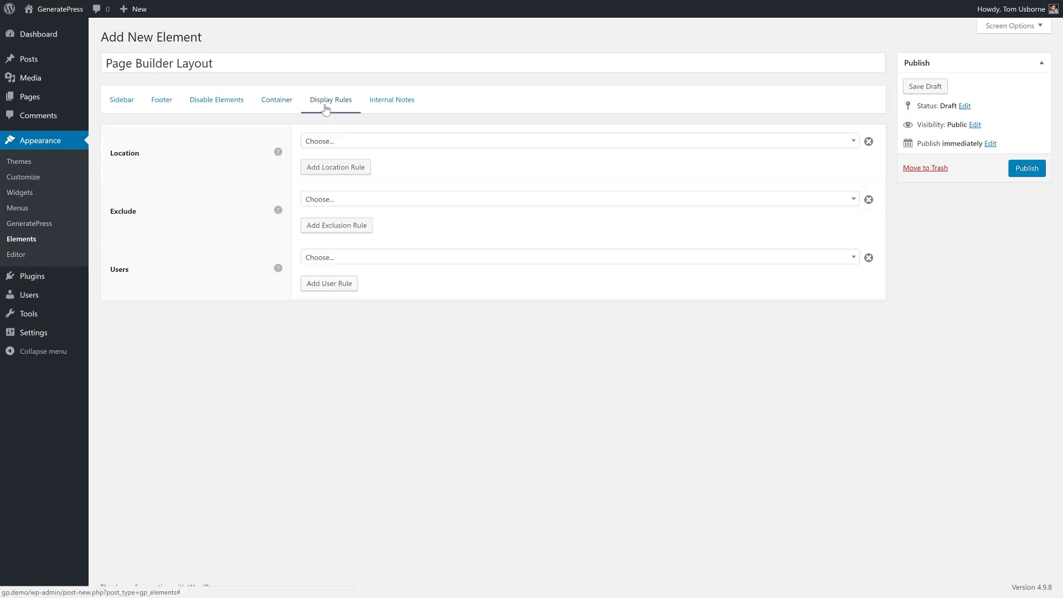
left_click(389, 145)
scroll(387, 216, "down", 5)
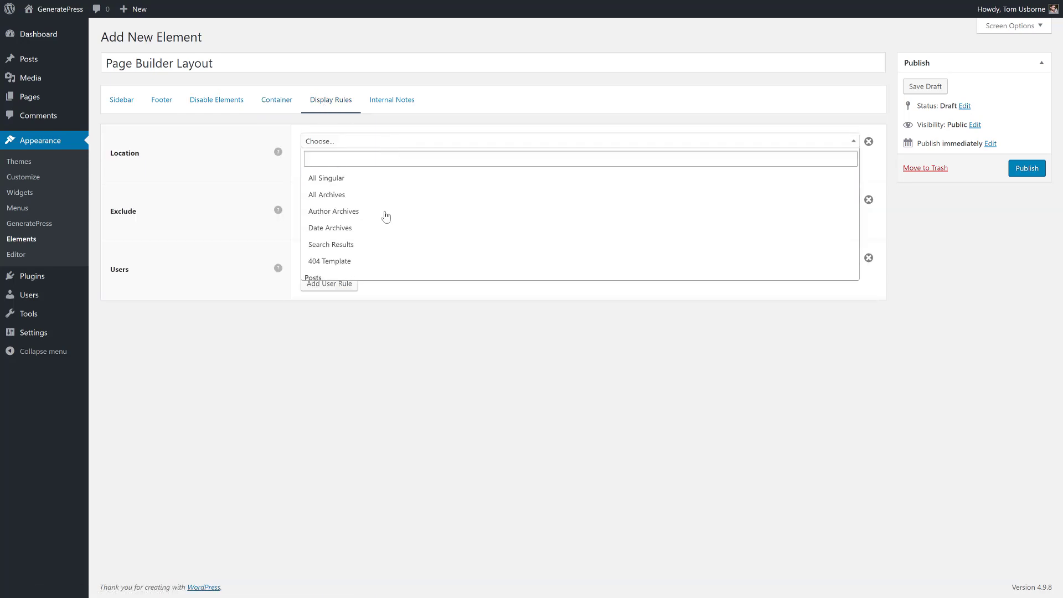
left_click(389, 241)
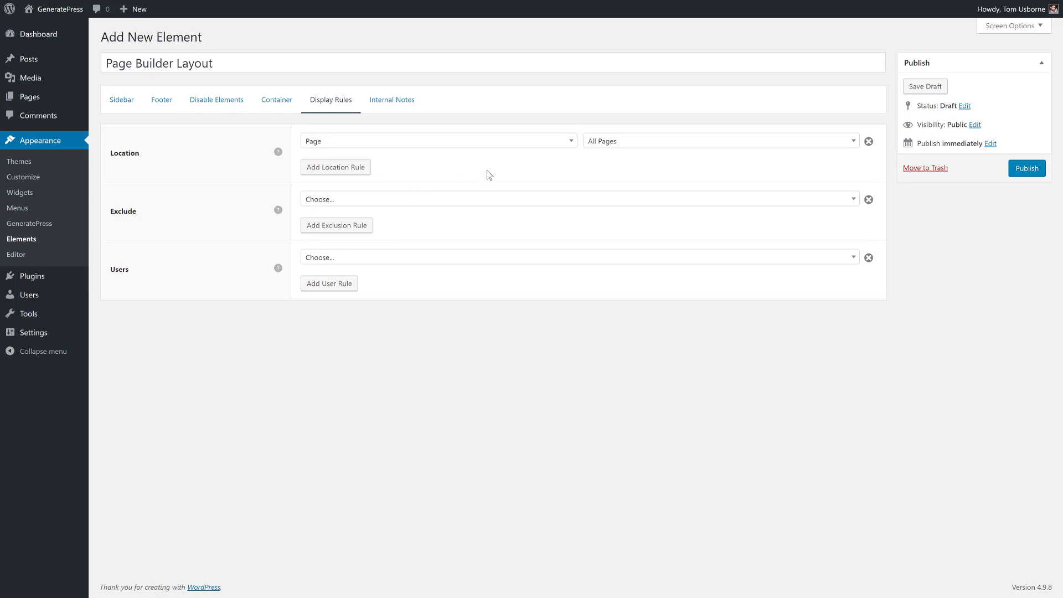
Exclude the About page from the Page Builder Layout and publish the element.
left_click(433, 198)
scroll(432, 261, "down", 4)
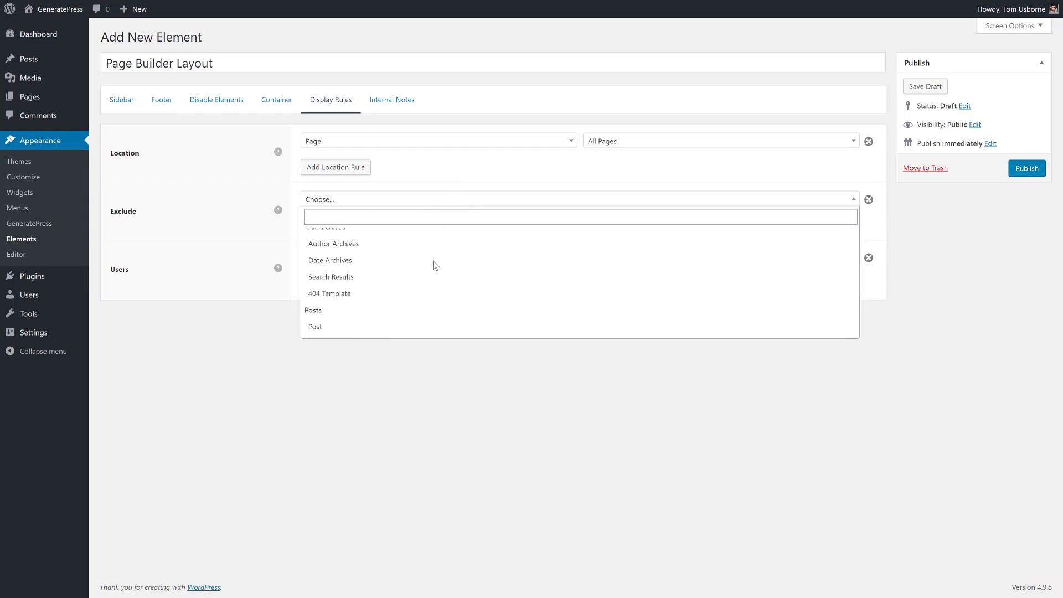
scroll(433, 277, "down", 4)
left_click(432, 295)
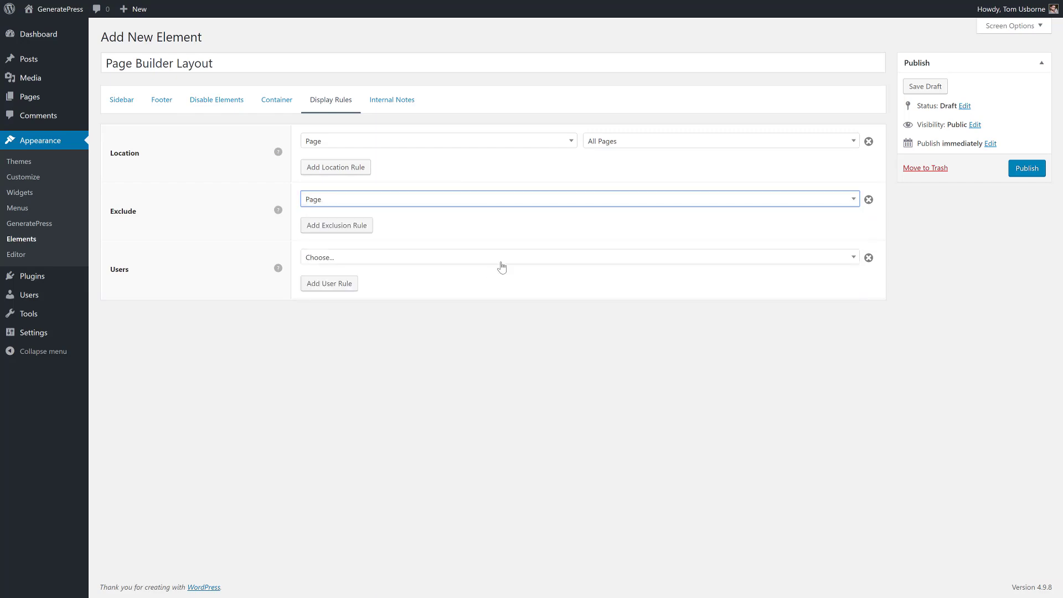
left_click(609, 207)
left_click(612, 252)
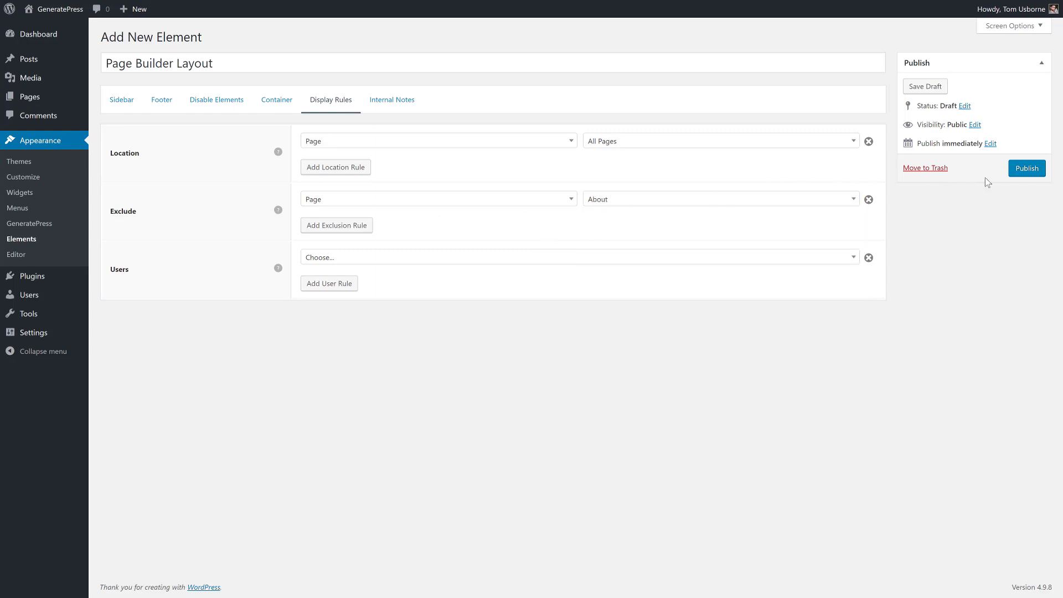
left_click(1025, 170)
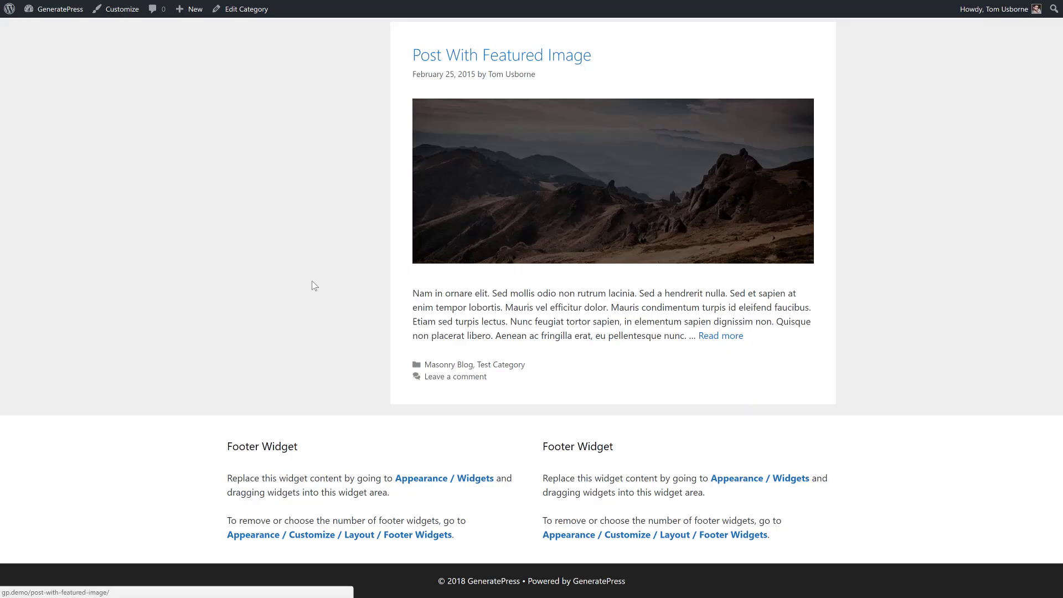
Open the site's Page Builder page under Sample to check the Page Builder Layout on it.
scroll(311, 285, "up", 15)
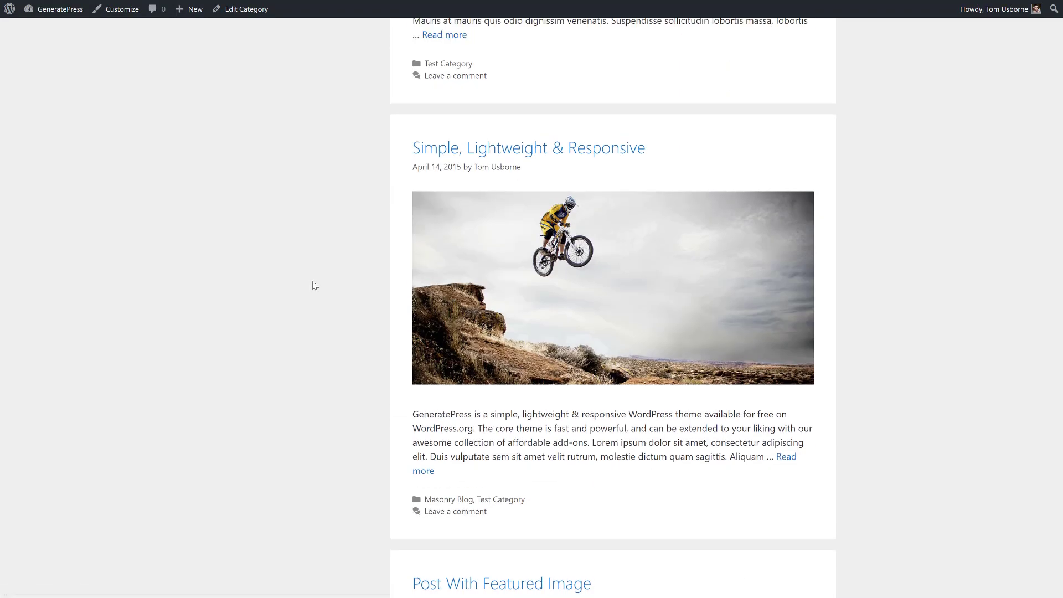
mouse_move(340, 112)
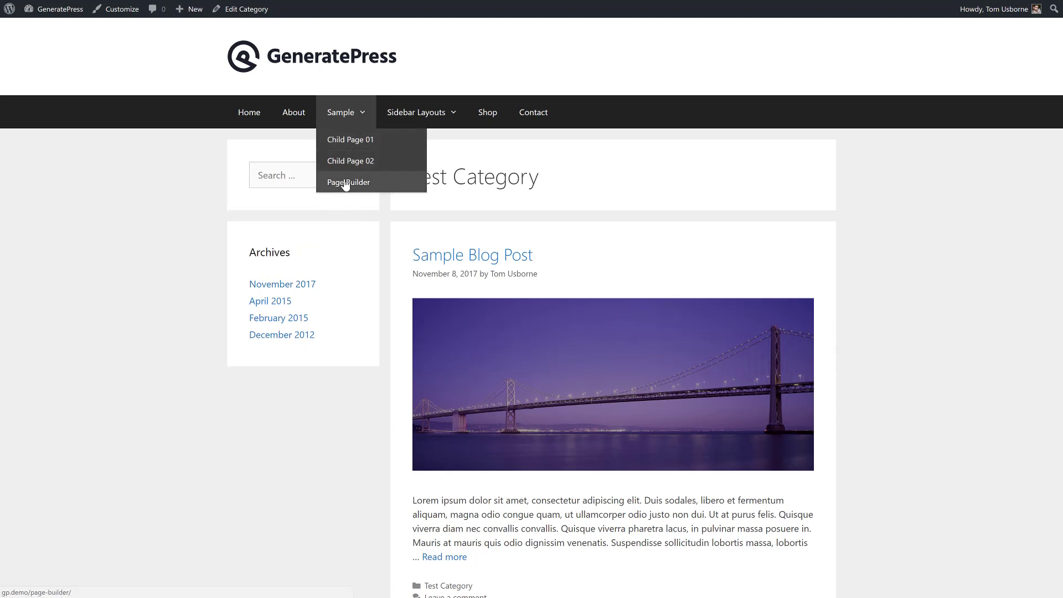
left_click(344, 182)
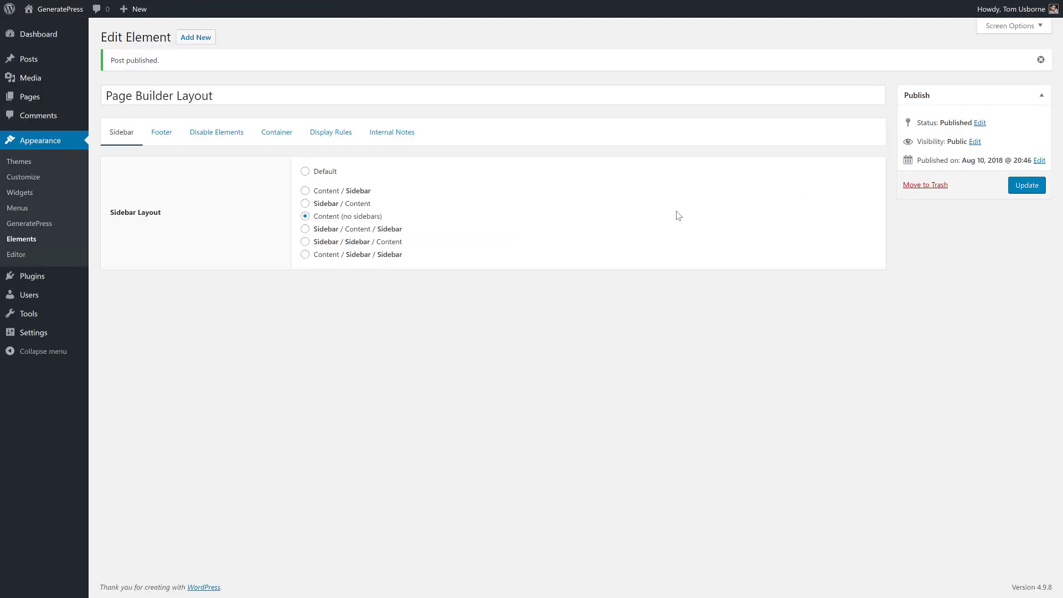
Save the Page Builder Layout with its status set to Draft and reload the Page Builder page on the site.
left_click(979, 122)
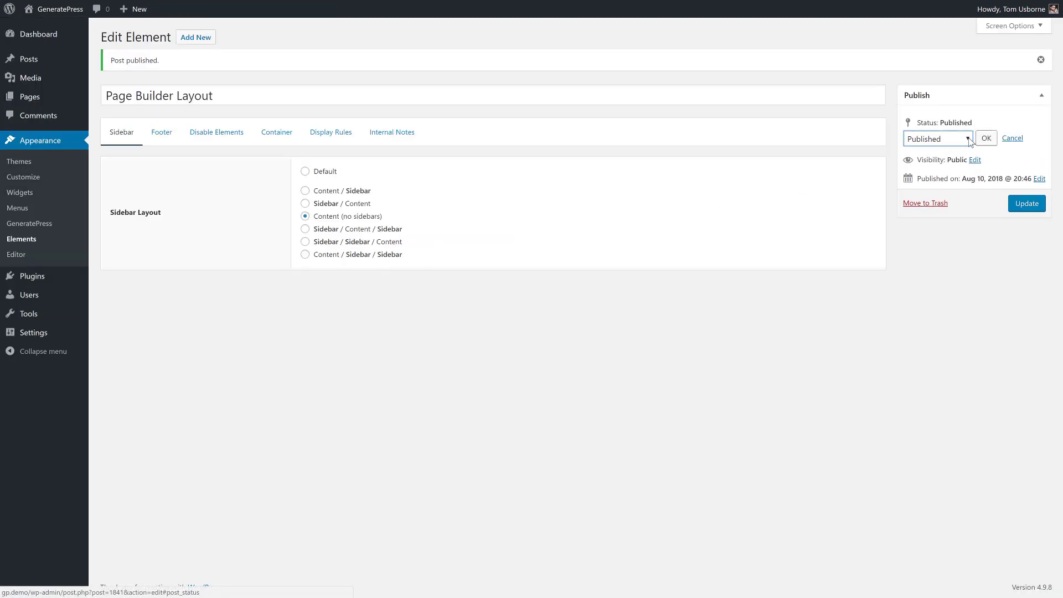
left_click(952, 139)
left_click(951, 171)
left_click(986, 139)
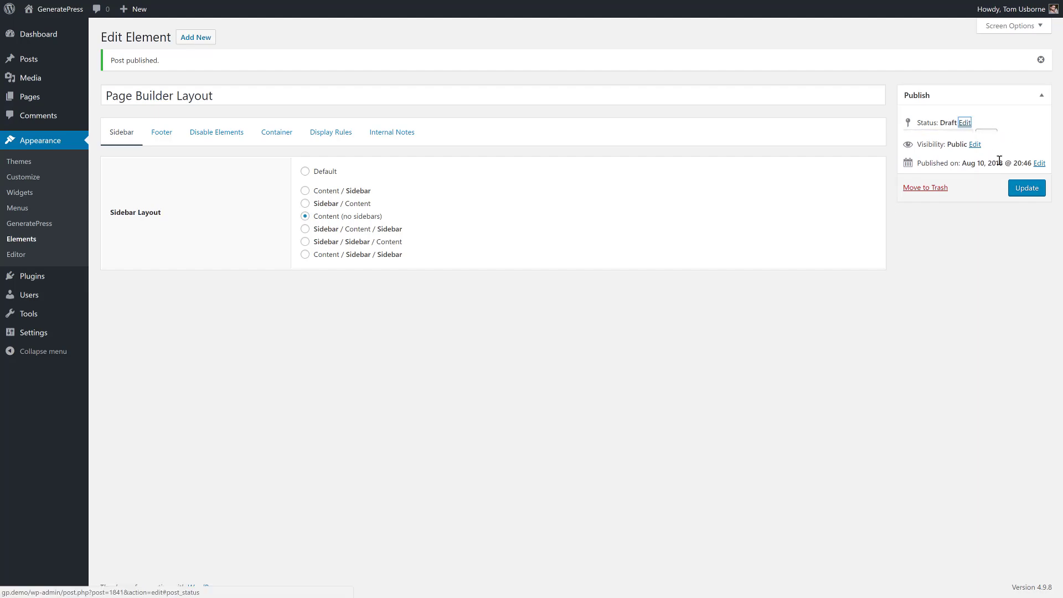
left_click(1022, 185)
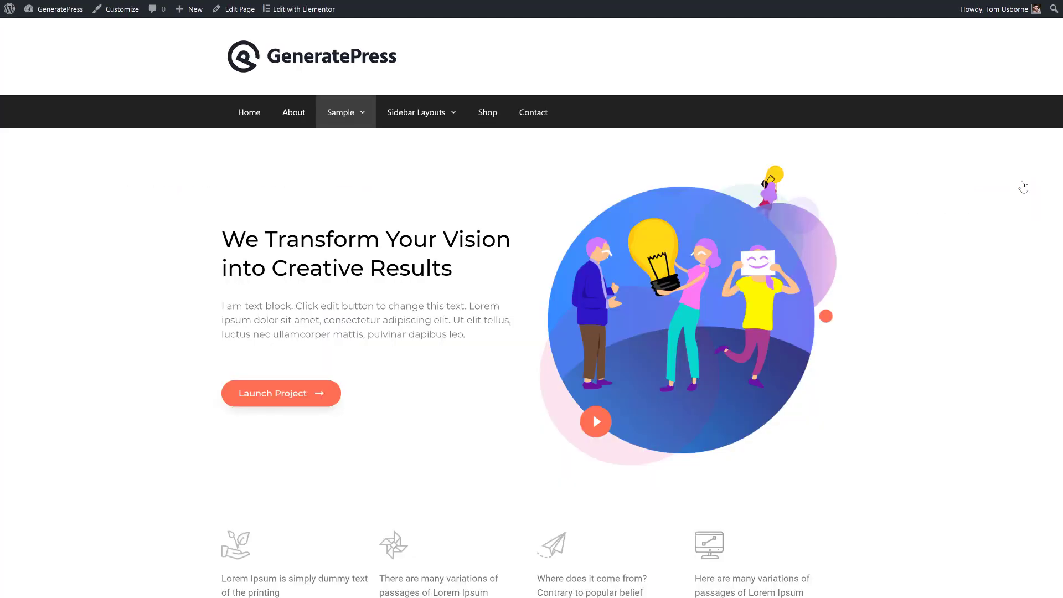
key("F5")
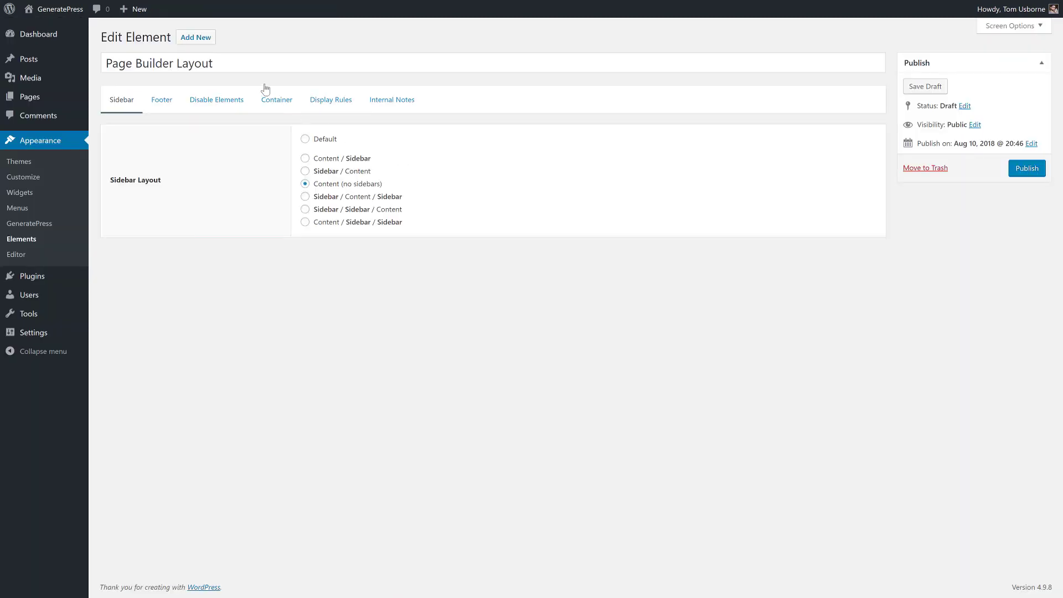
Add another Layout element titled Disable Header and disable the site header in it.
left_click(196, 47)
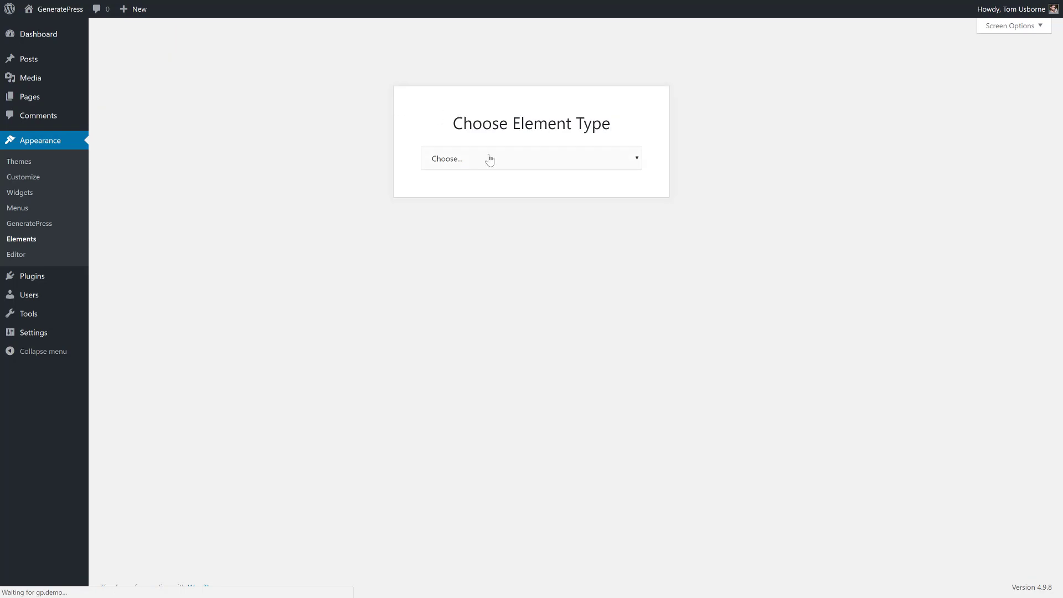
left_click(489, 159)
left_click(486, 206)
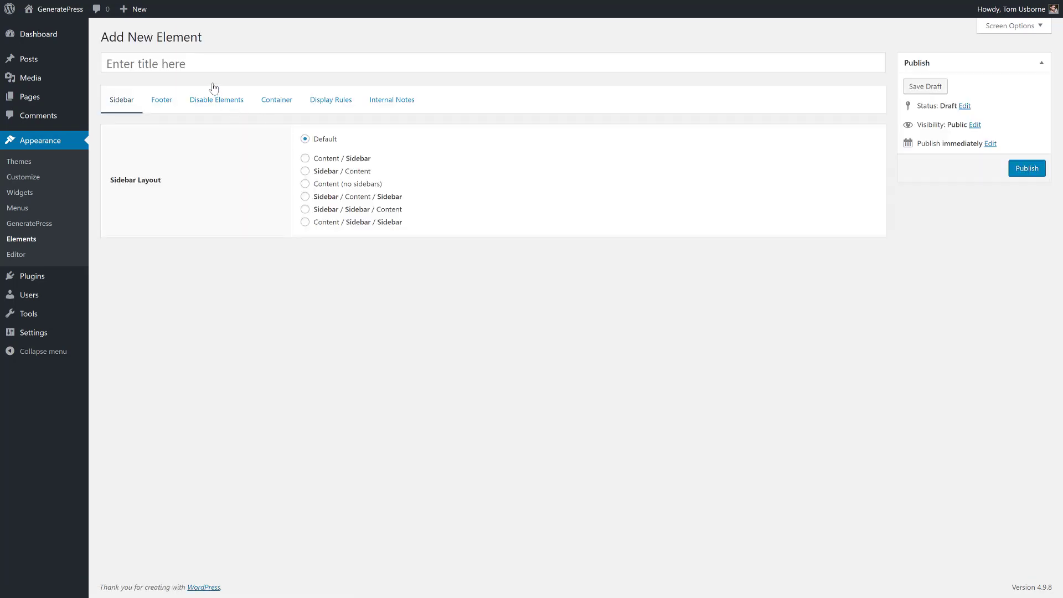
left_click(202, 65)
type("Disable")
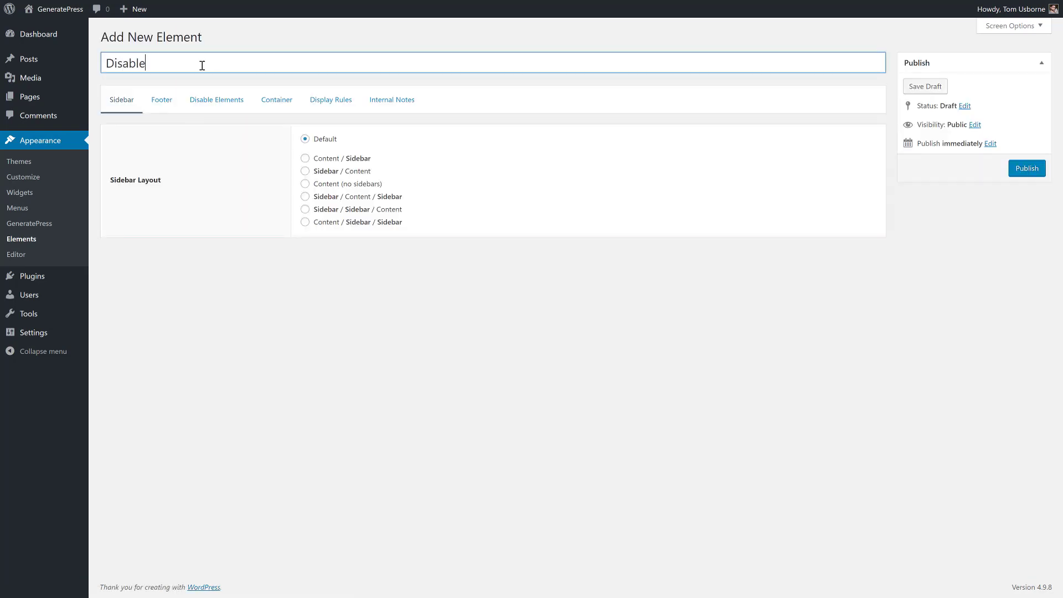
type(" Header")
left_click(235, 101)
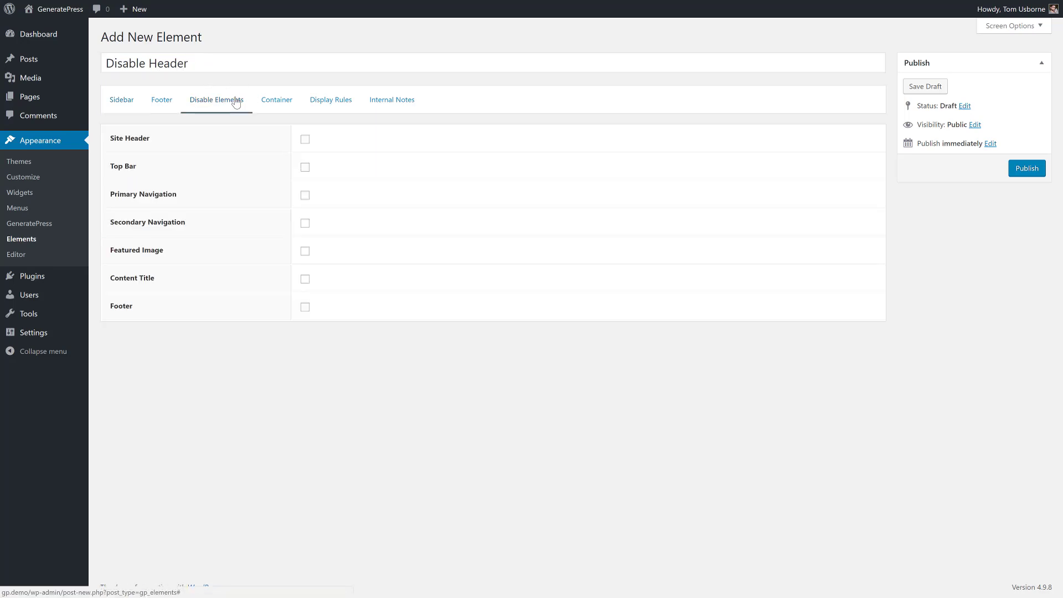
left_click(114, 139)
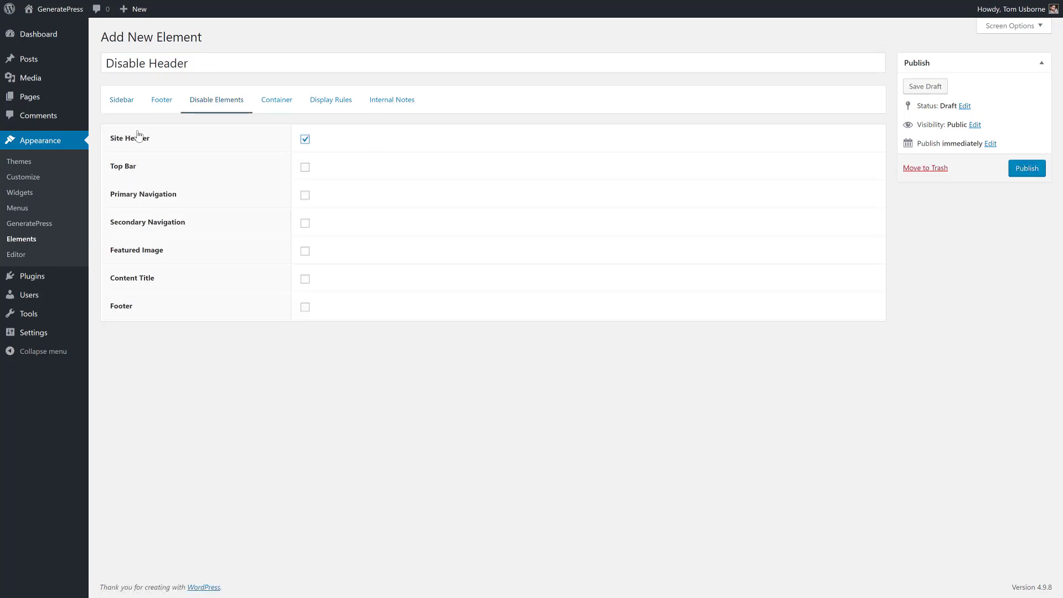
Set the Disable Header layout's location rule to Blog.
left_click(329, 109)
left_click(418, 145)
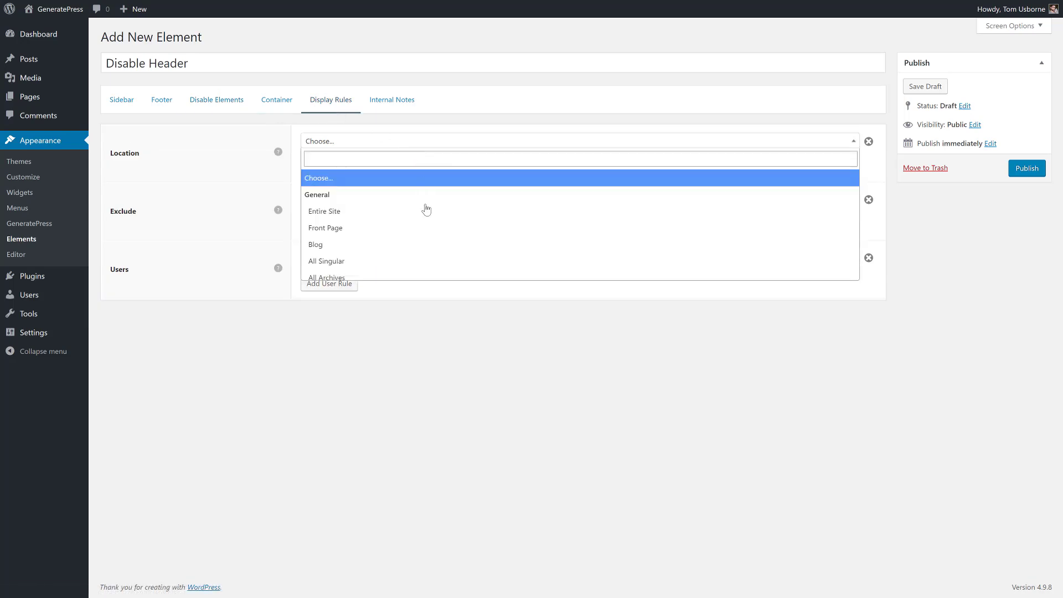
scroll(422, 223, "down", 5)
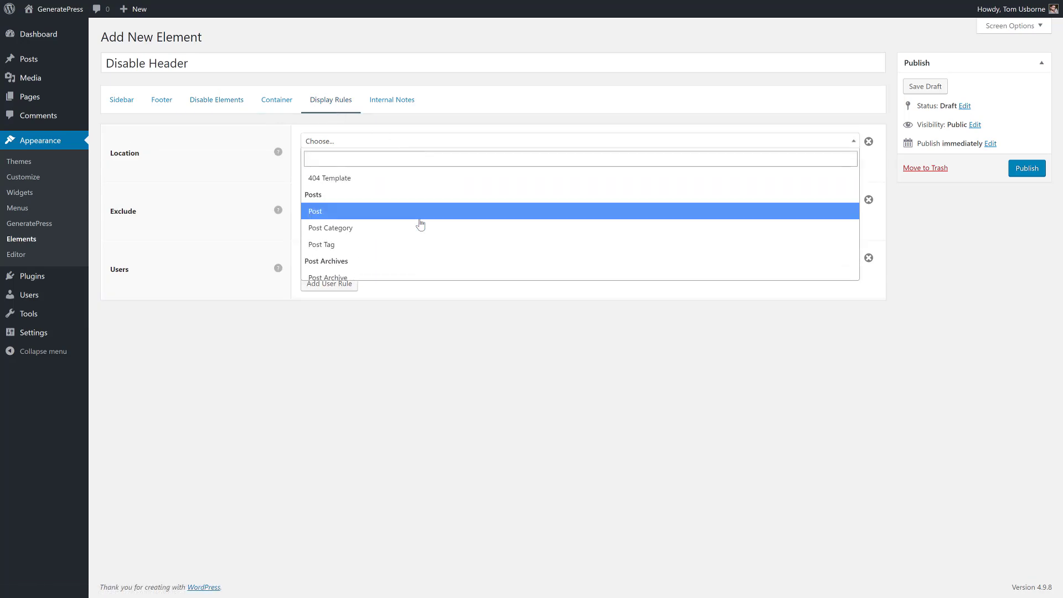
scroll(422, 223, "up", 5)
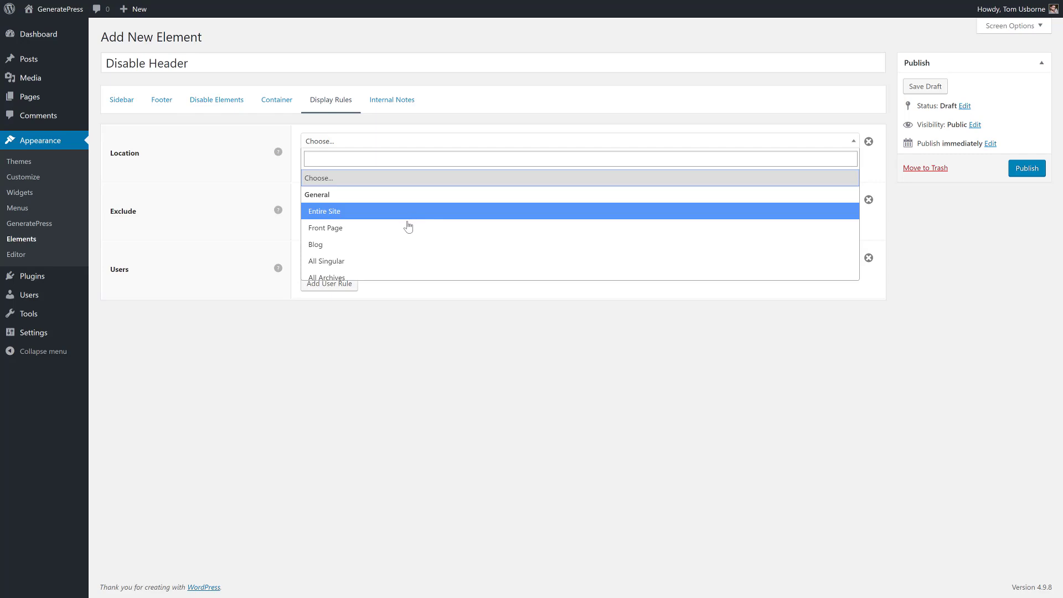
left_click(397, 249)
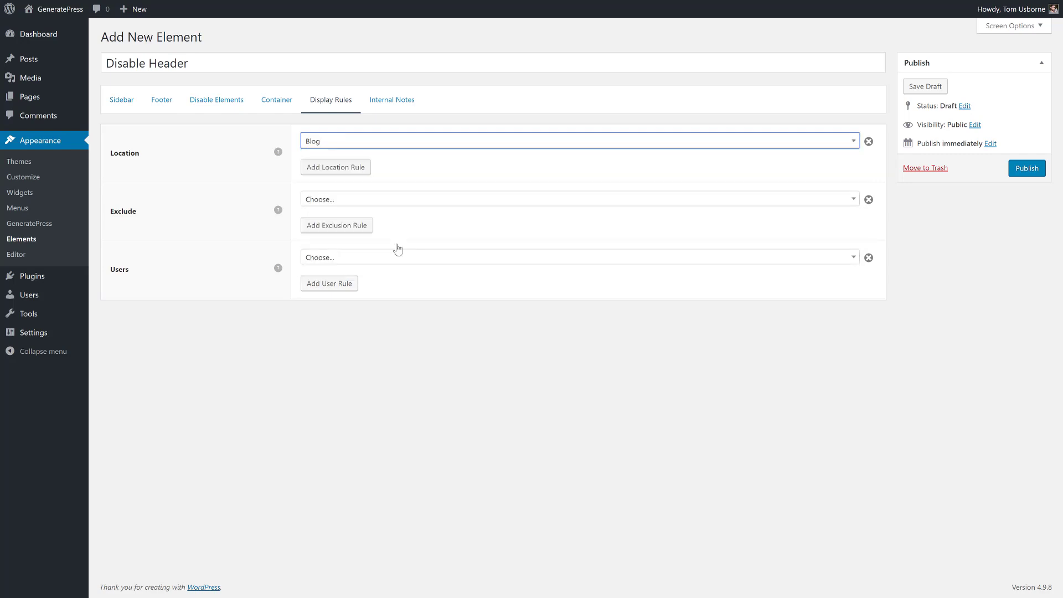
Publish the Disable Header layout with its user rule set to Logged In and check the site's Home page.
left_click(356, 259)
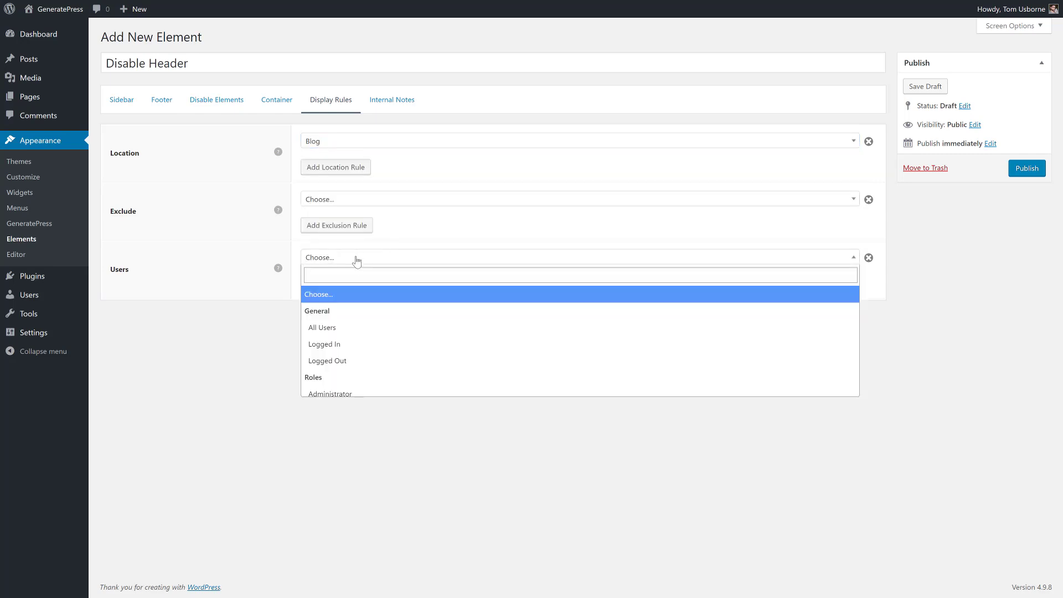
left_click(362, 345)
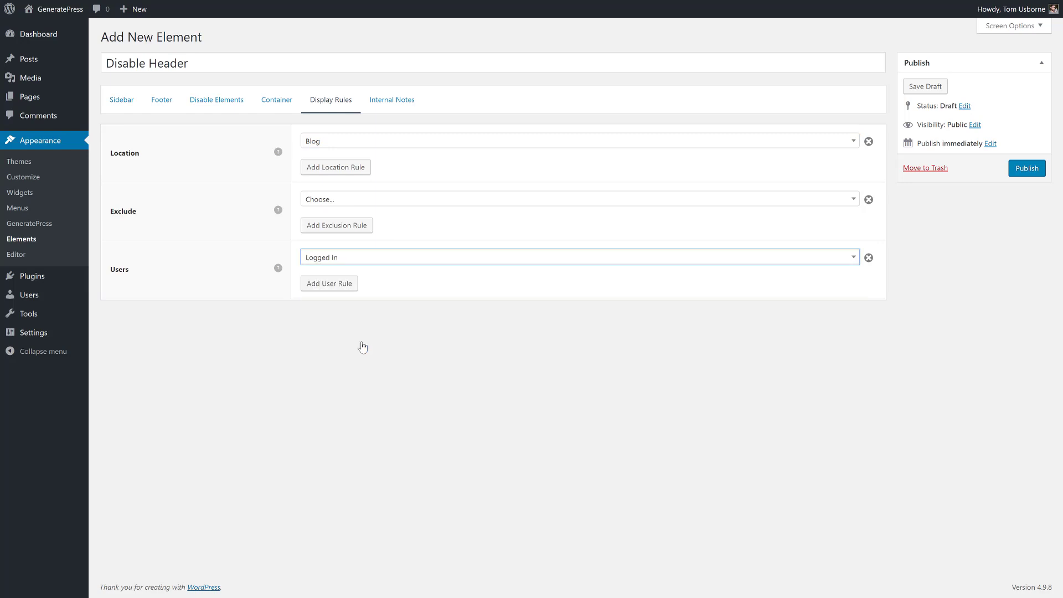
left_click(1031, 173)
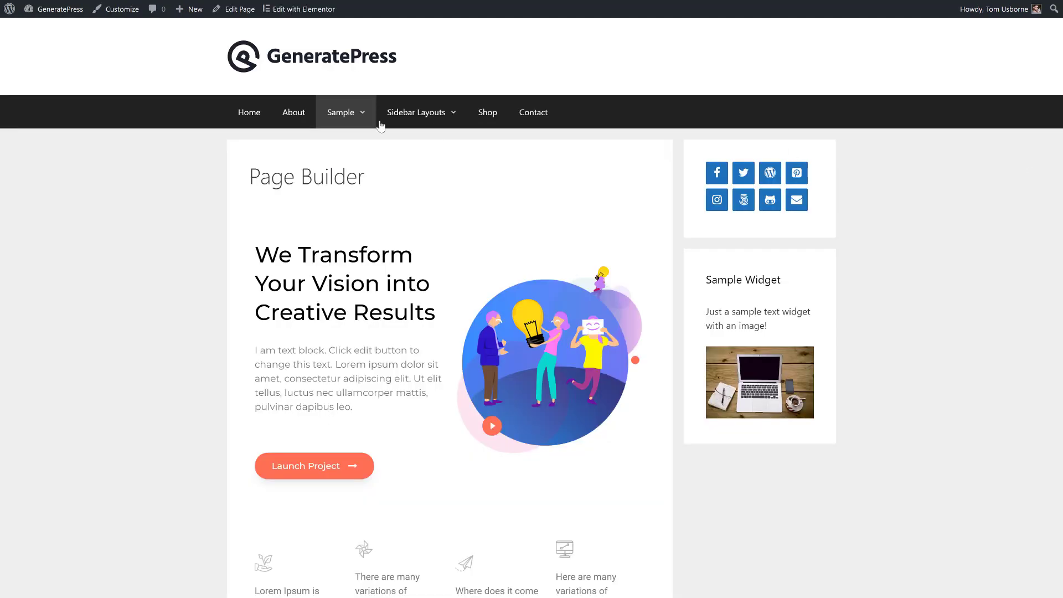
left_click(242, 122)
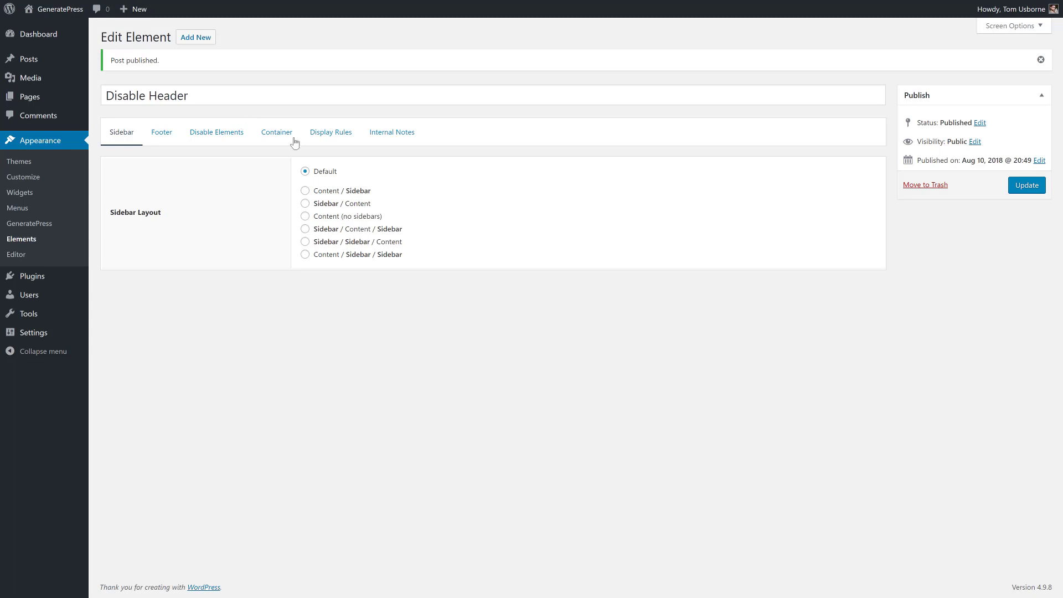
Clear the user rule of the Disable Header layout by resetting it to Choose... and update the element.
left_click(321, 145)
left_click(344, 290)
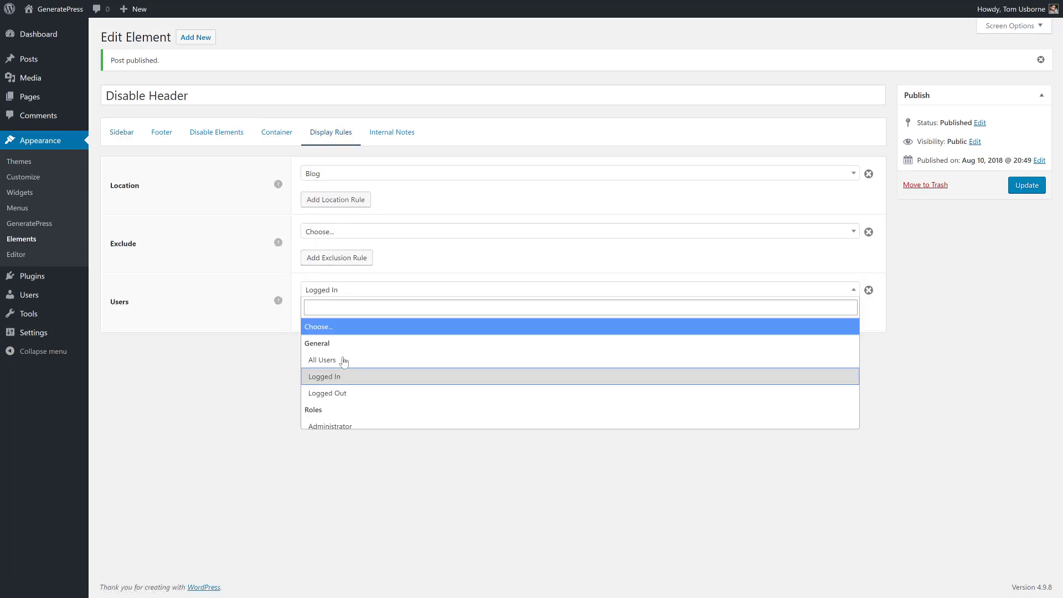
left_click(346, 393)
left_click(343, 292)
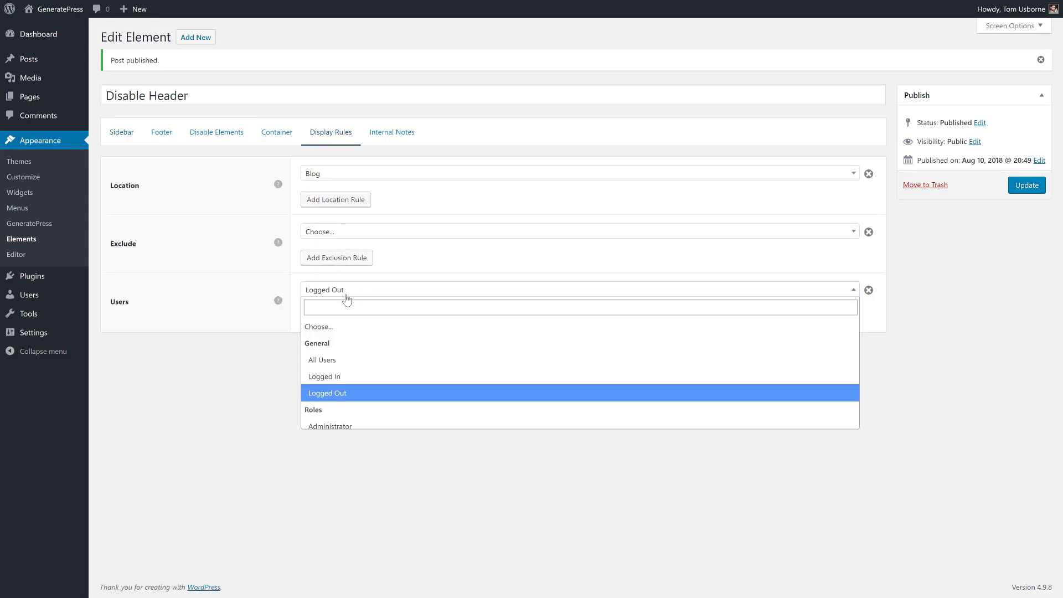
left_click(343, 332)
left_click(1018, 186)
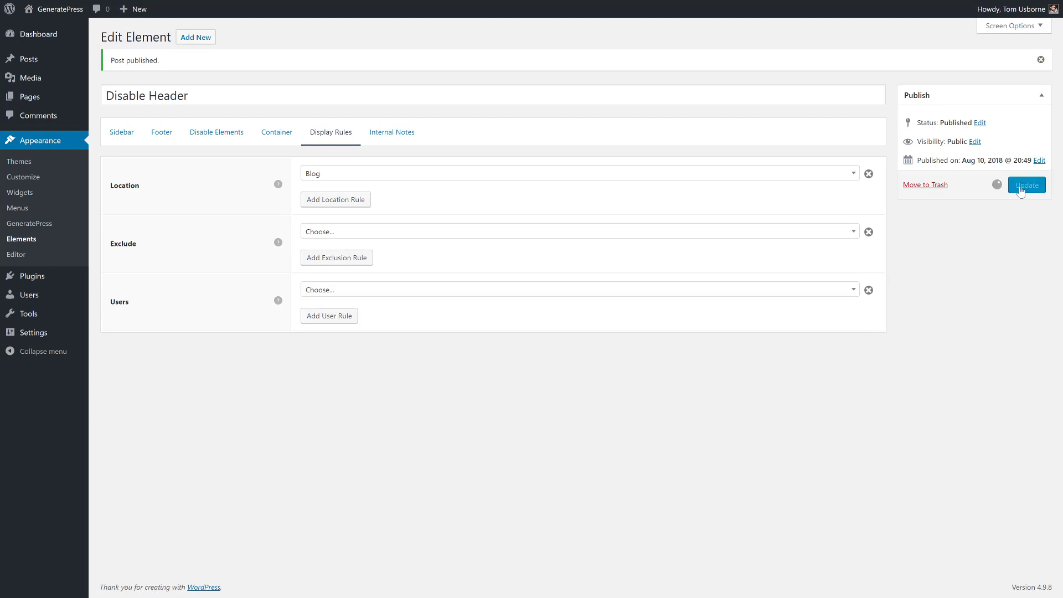